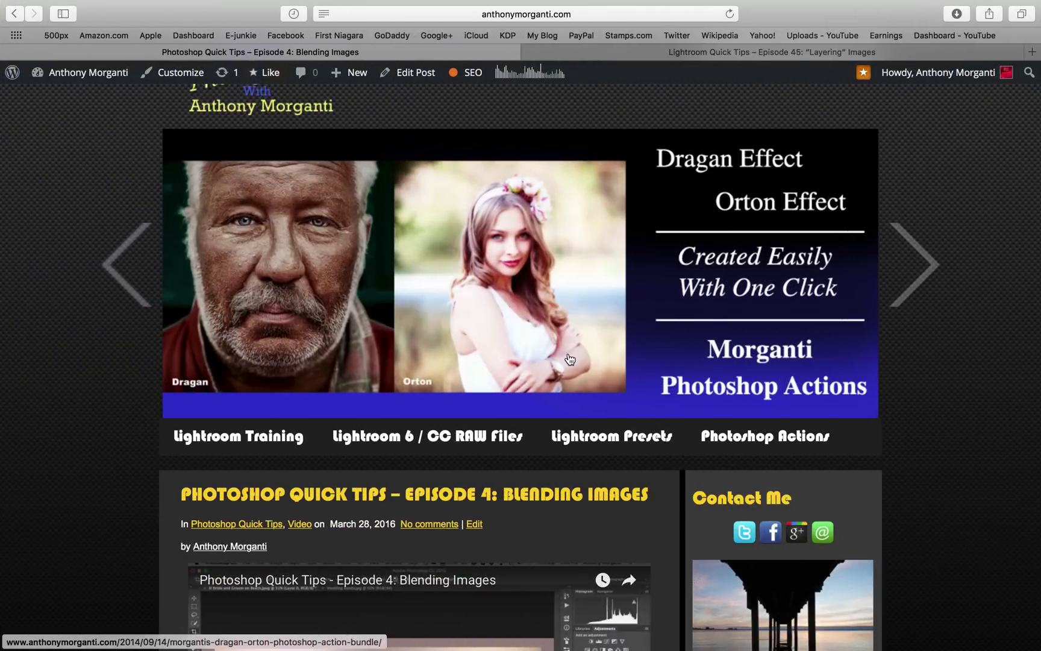
Step: Review the blog posts on blending images in Photoshop and on "Layering" images in Lightroom
scroll(540, 474, down, 10)
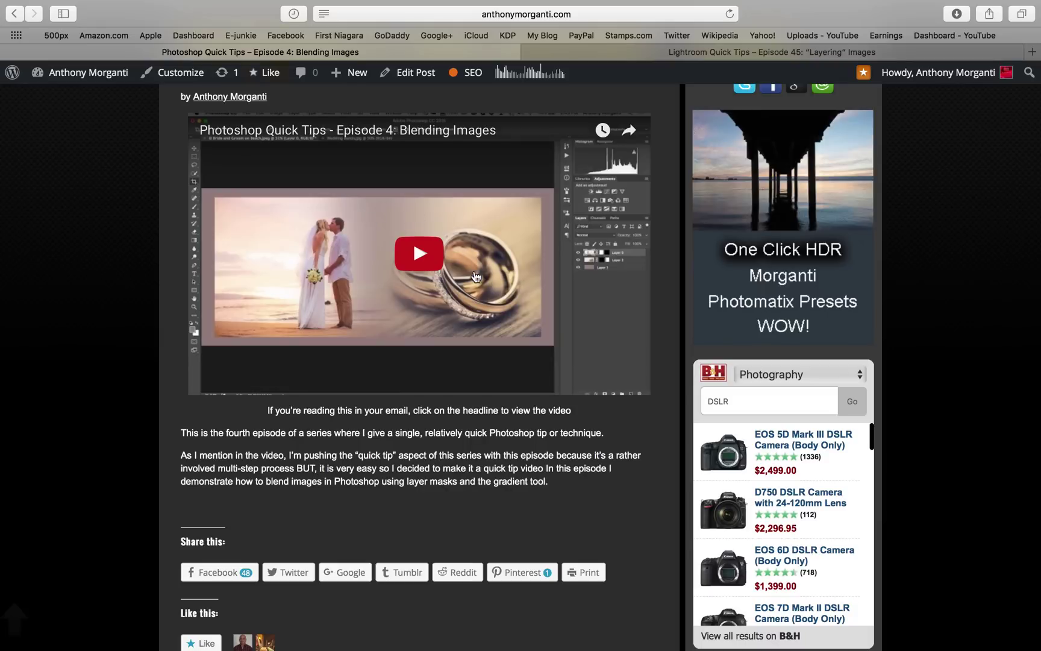
click(595, 54)
scroll(514, 331, up, 5)
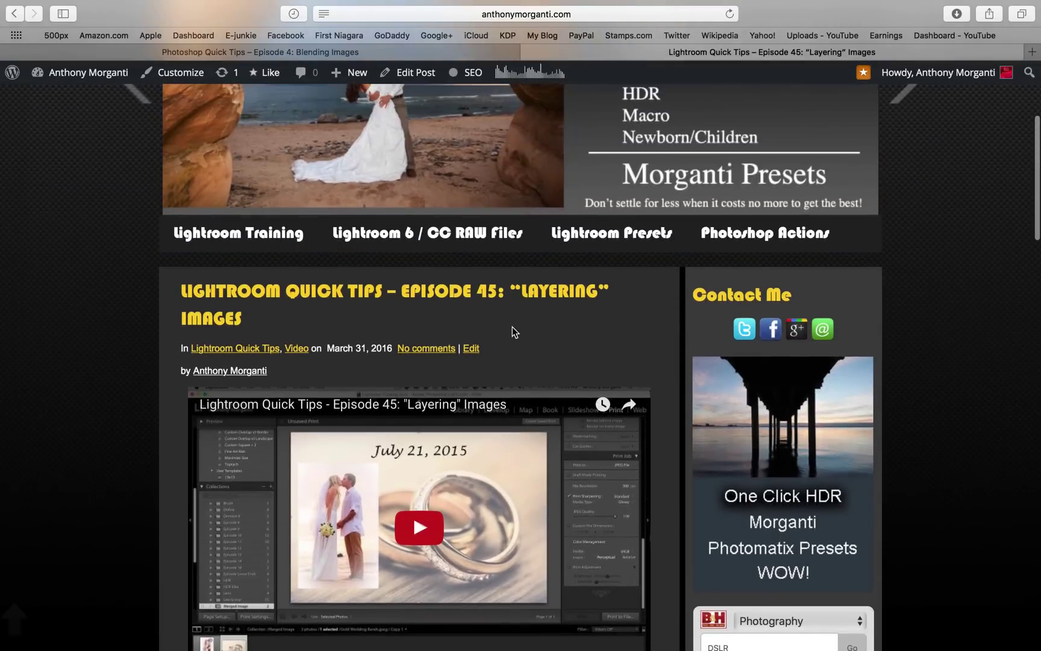
scroll(412, 401, down, 5)
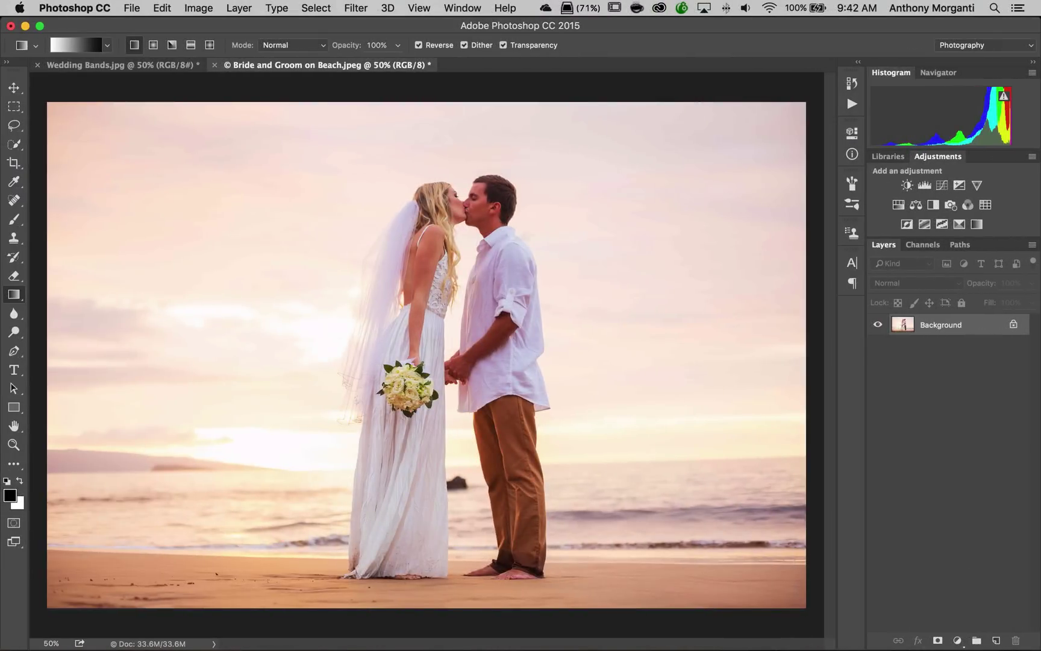
Step: Crop the Bride and Groom on Beach photo to a tall frame closely around the couple
click(148, 67)
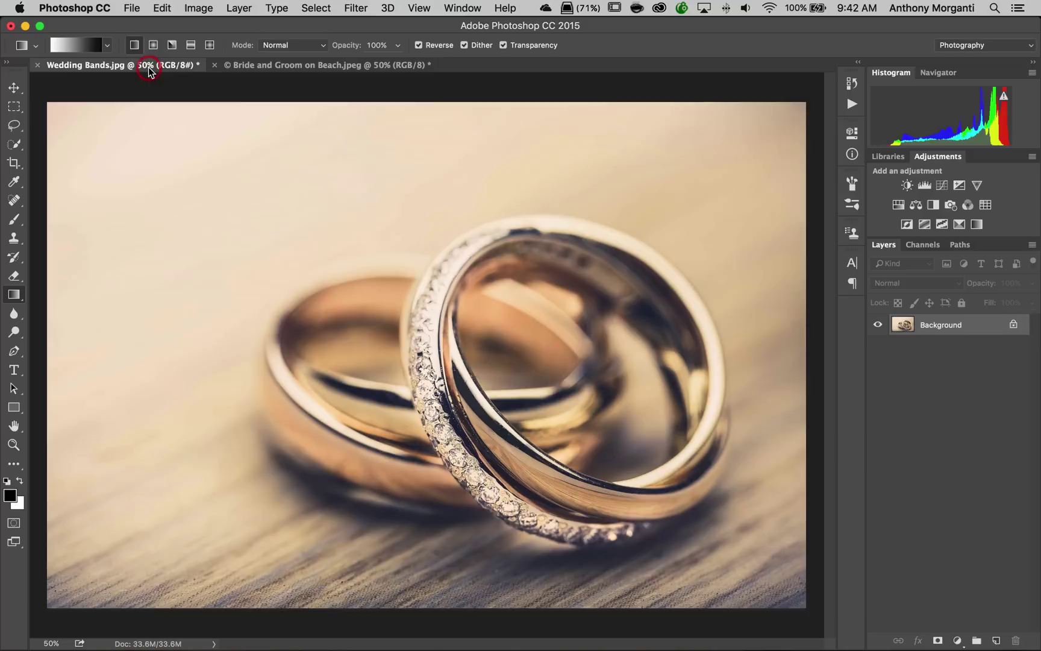
click(285, 66)
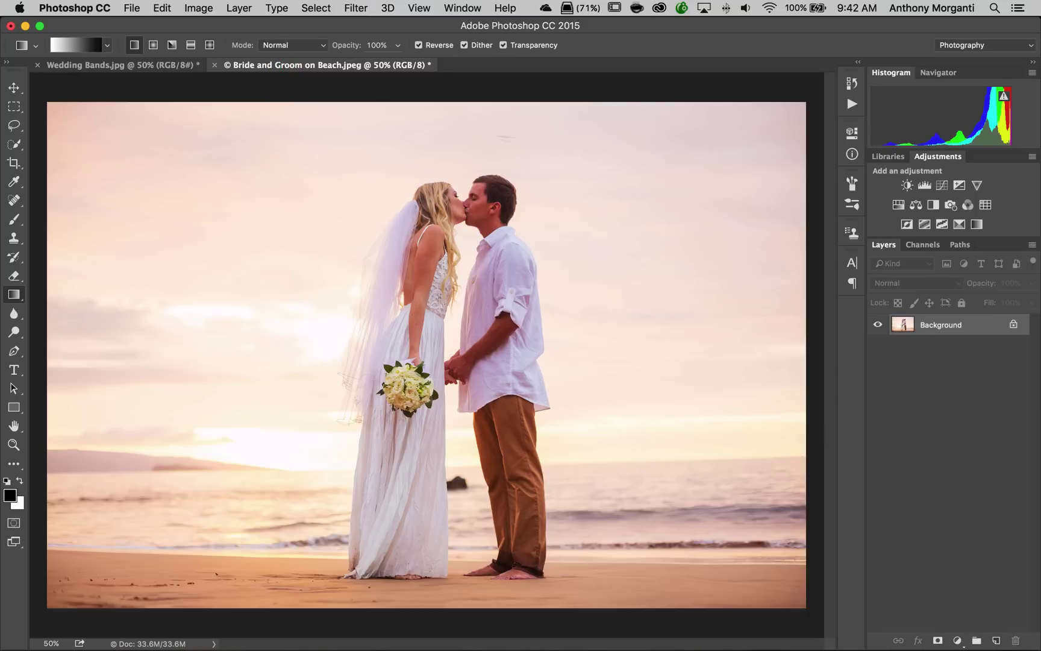
click(14, 163)
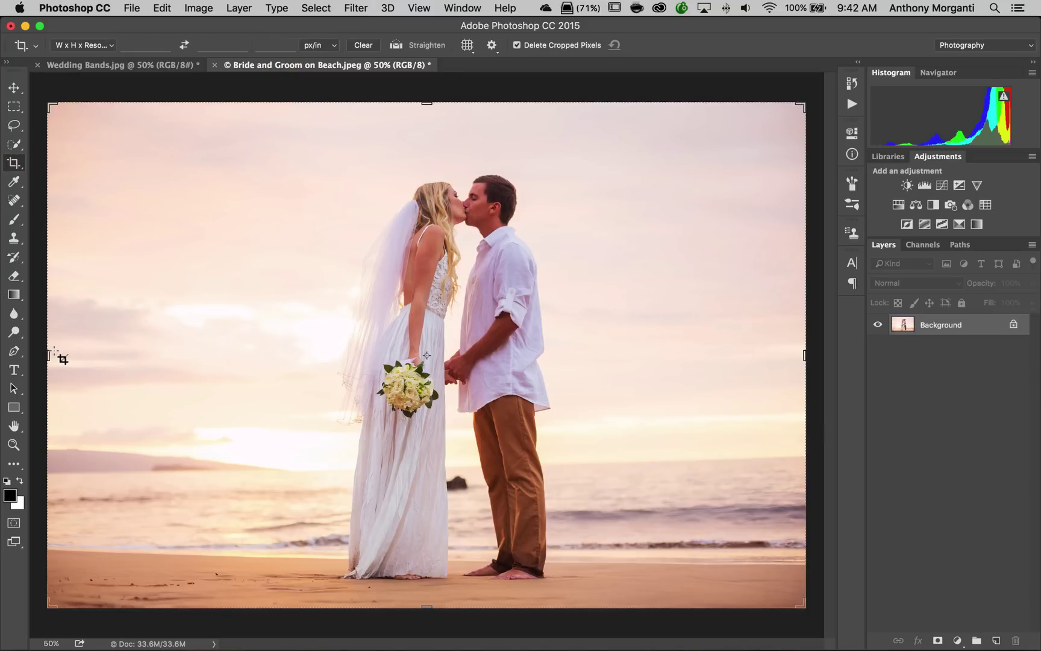
drag(46, 353, 167, 353)
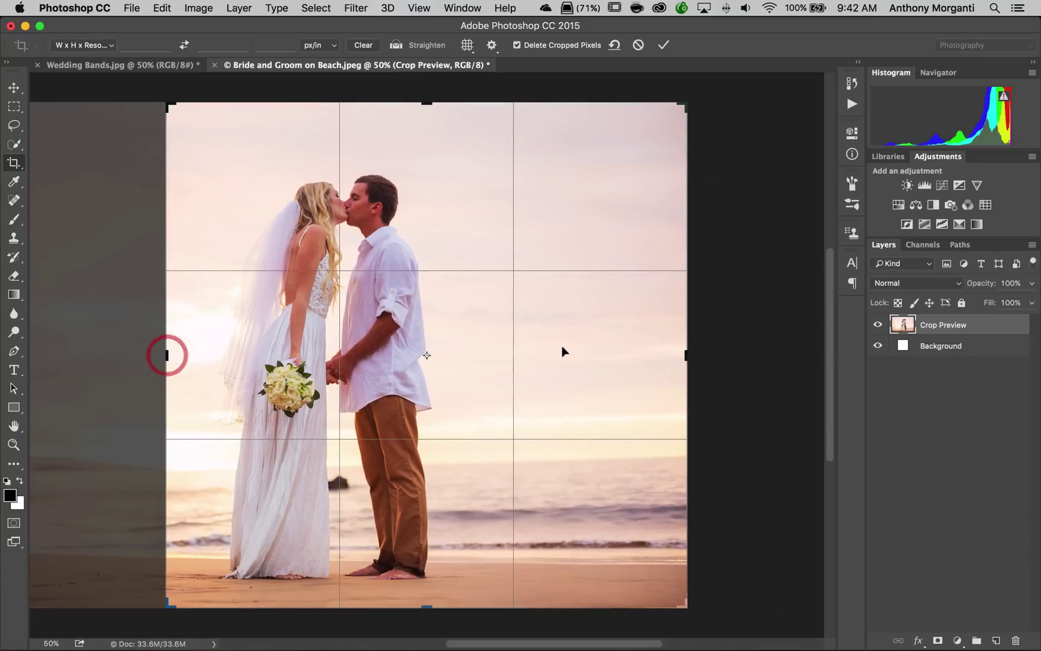
drag(683, 353, 578, 356)
drag(426, 103, 426, 129)
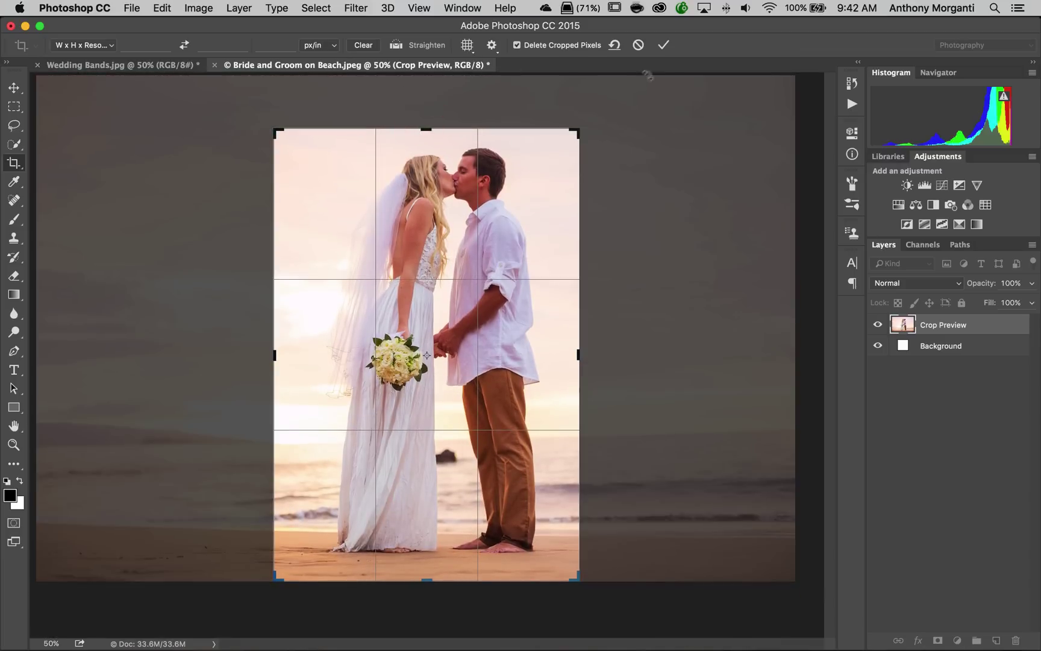
drag(432, 364, 424, 369)
click(665, 45)
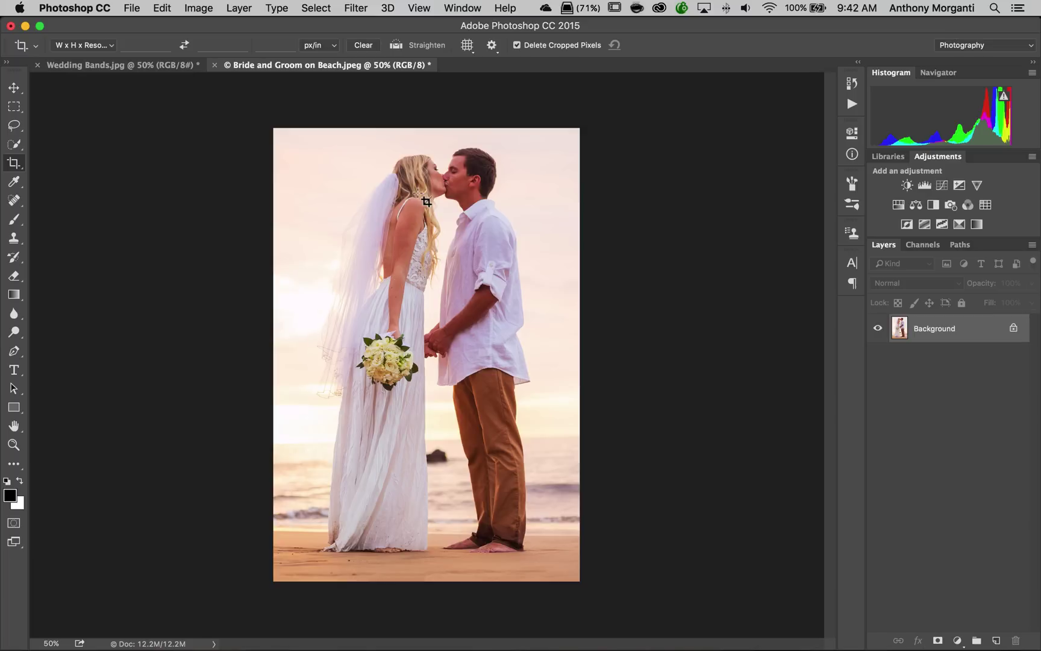
Step: Move the cropped couple photo into Wedding Bands.jpg over the left side of the rings, and check the new layer by toggling its visibility
key(v)
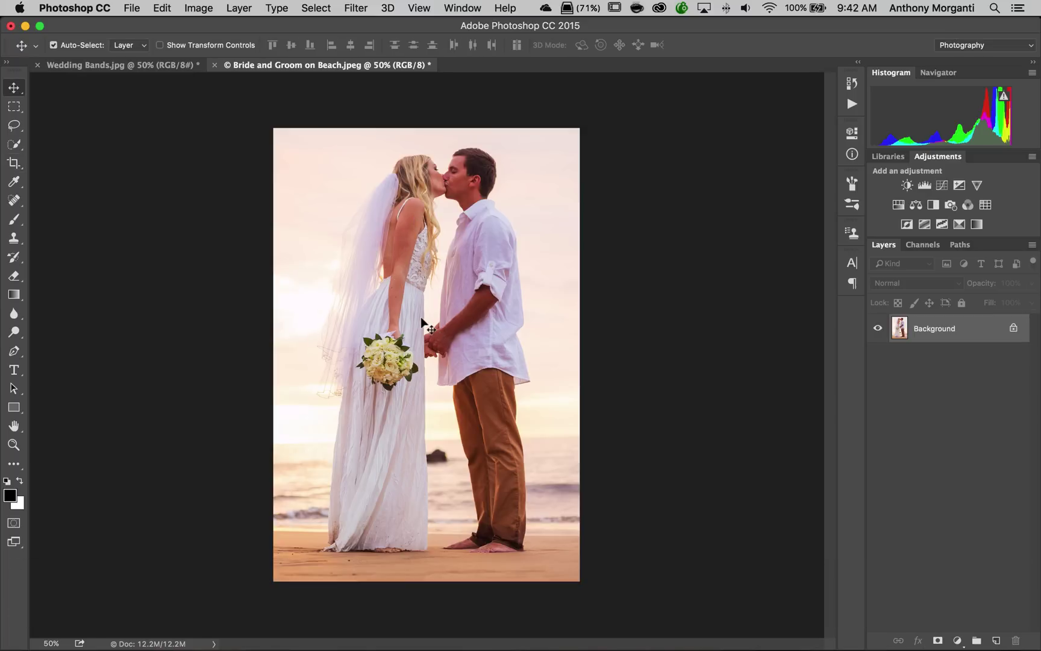
drag(423, 324, 236, 341)
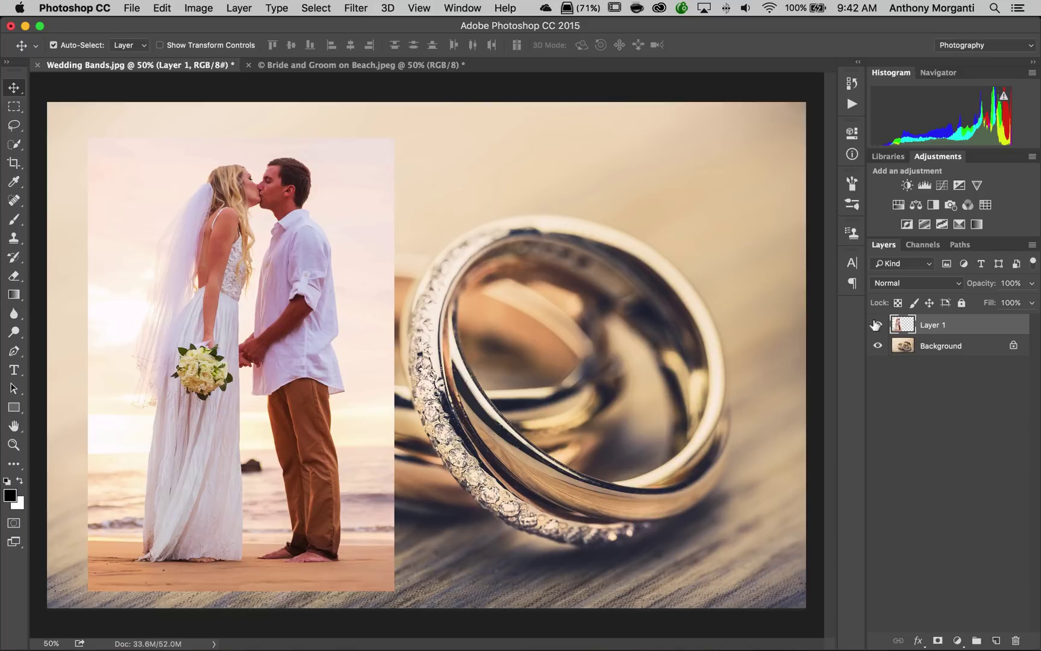
click(878, 324)
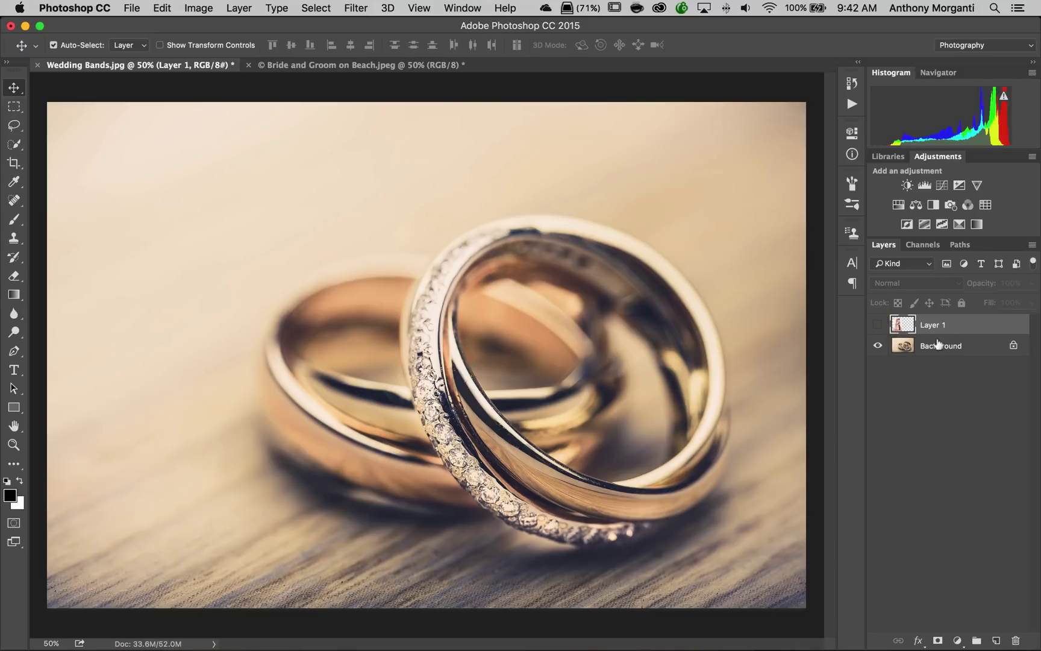
click(877, 325)
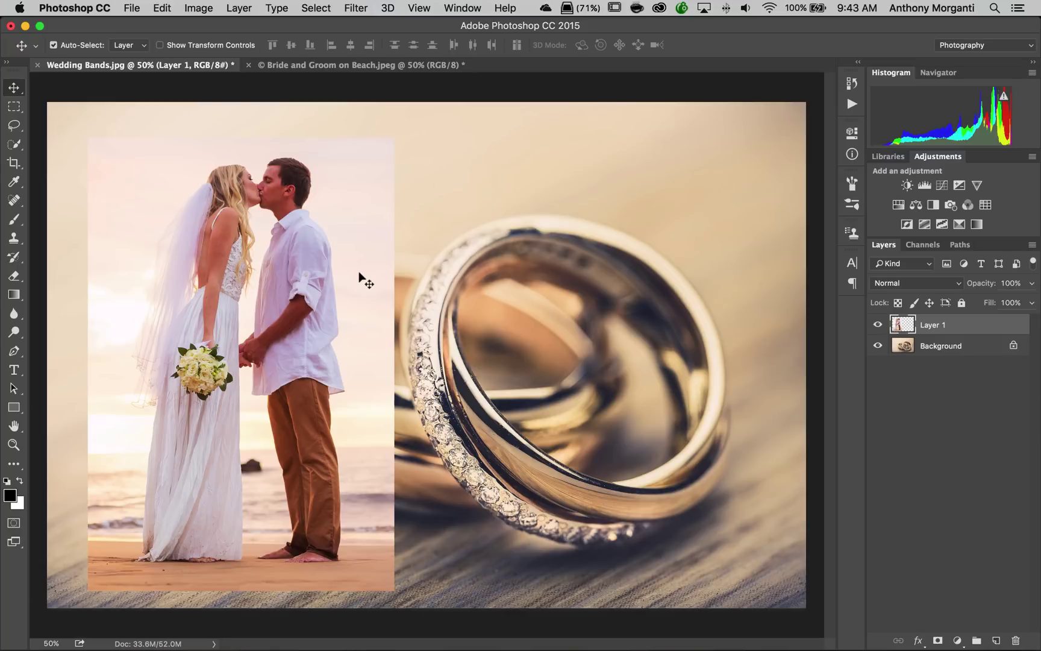
Step: Choose the Black, White preset for the Gradient tool and add a layer mask to Layer 1
click(14, 295)
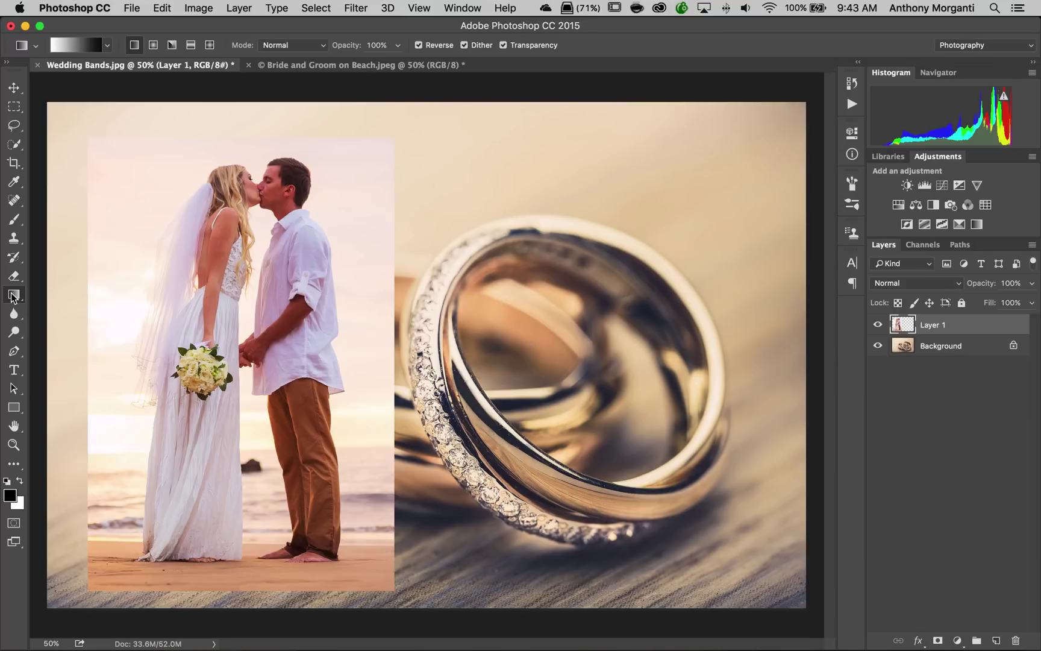
click(107, 45)
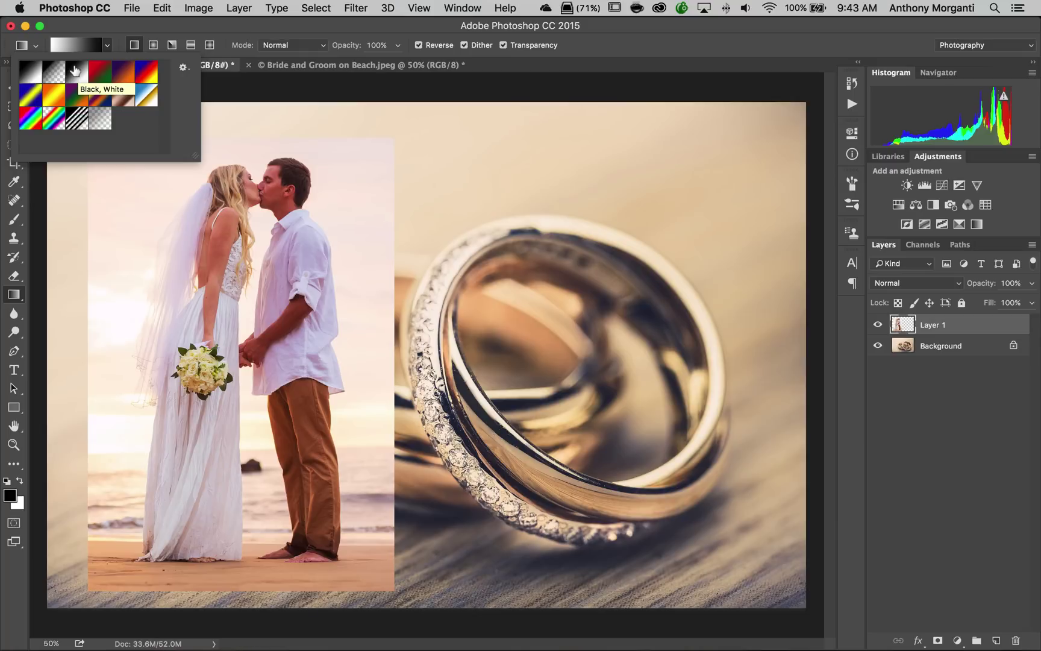
double_click(75, 70)
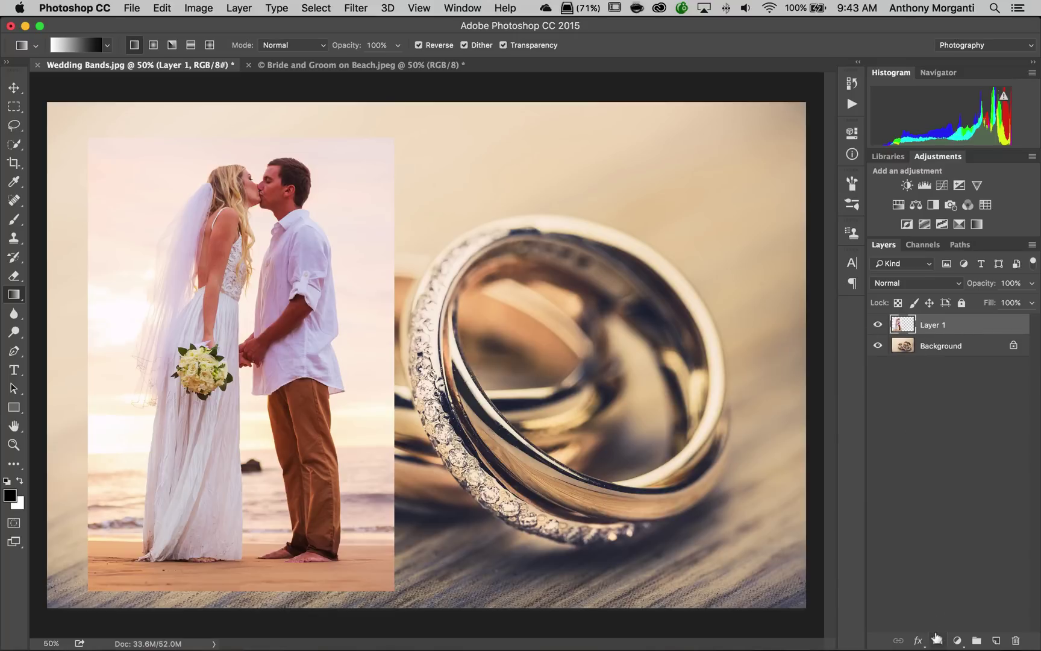
click(935, 640)
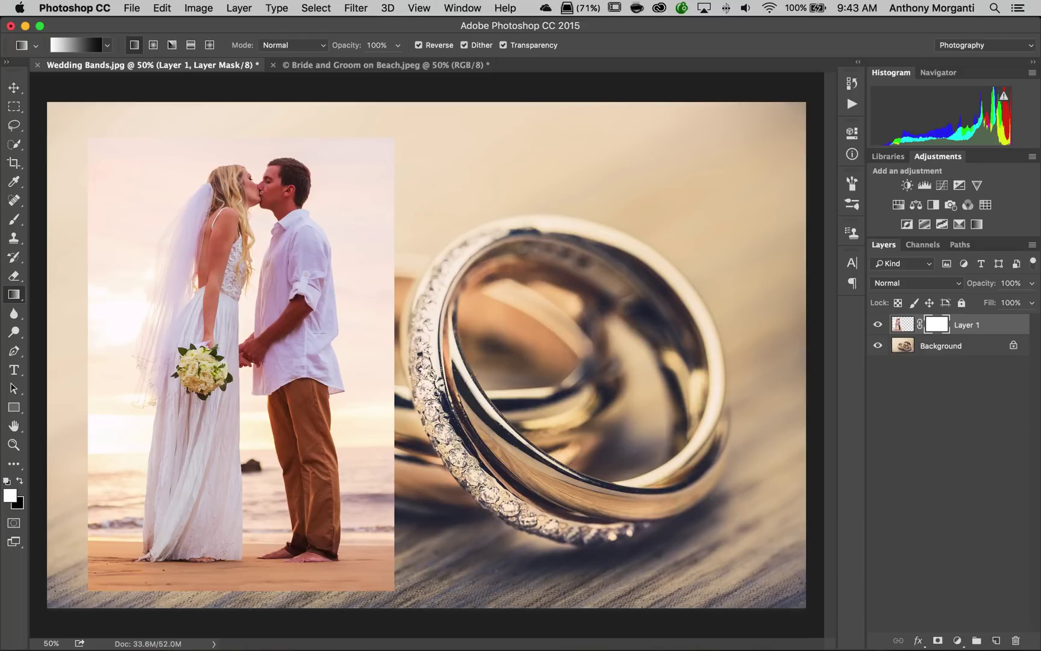
Step: Try an unreversed gradient across the right edge of the couple's mask, undo it, and restore the Reverse option
click(418, 44)
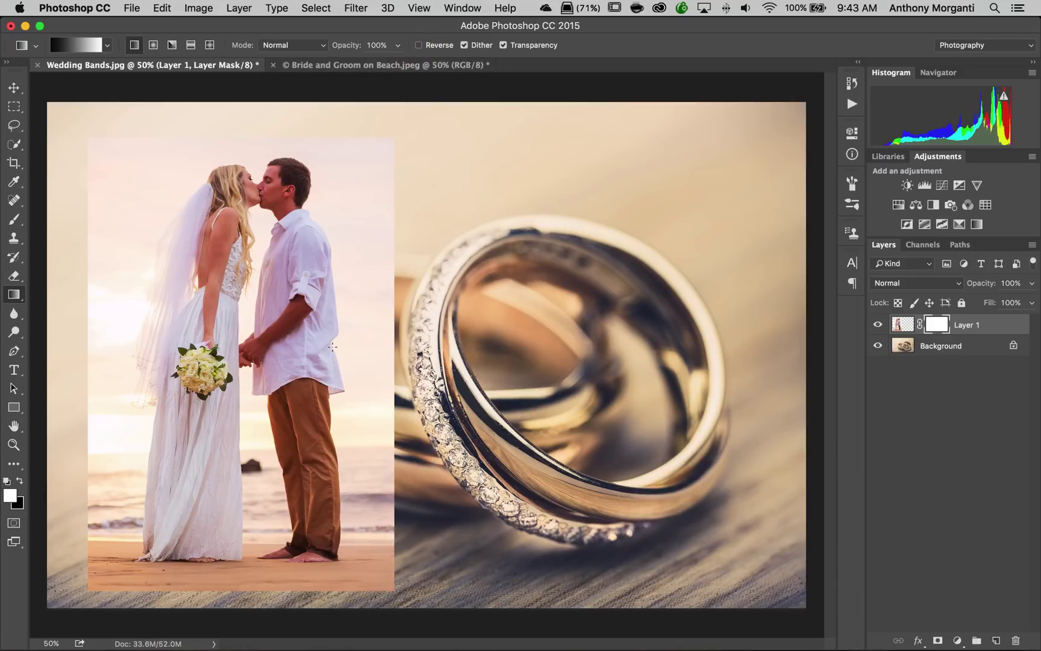
drag(332, 347, 400, 347)
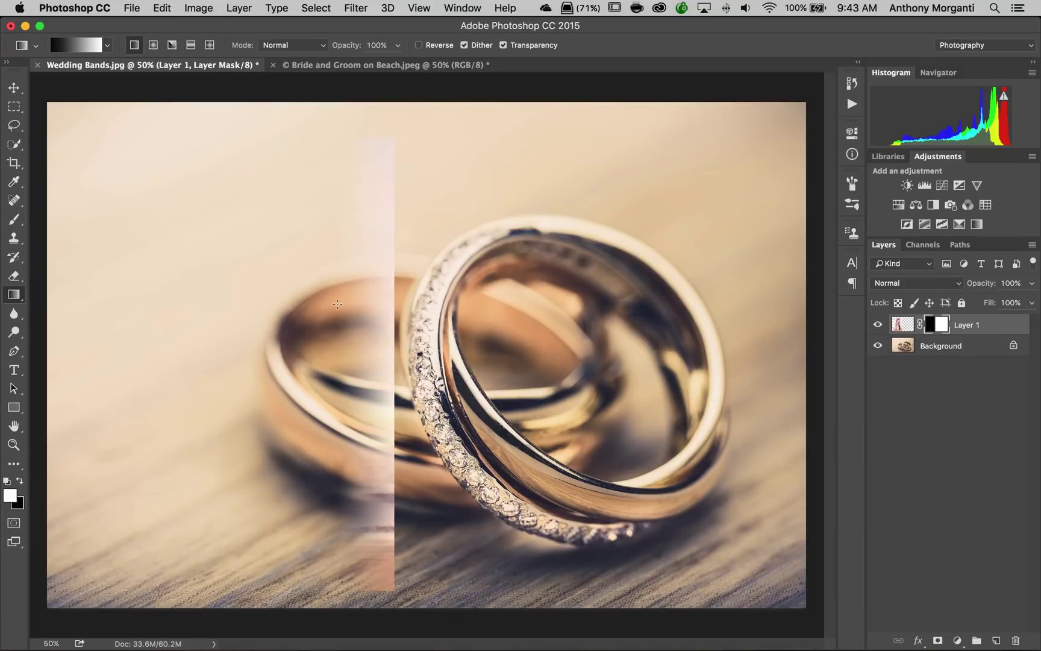
key(alt+super+z)
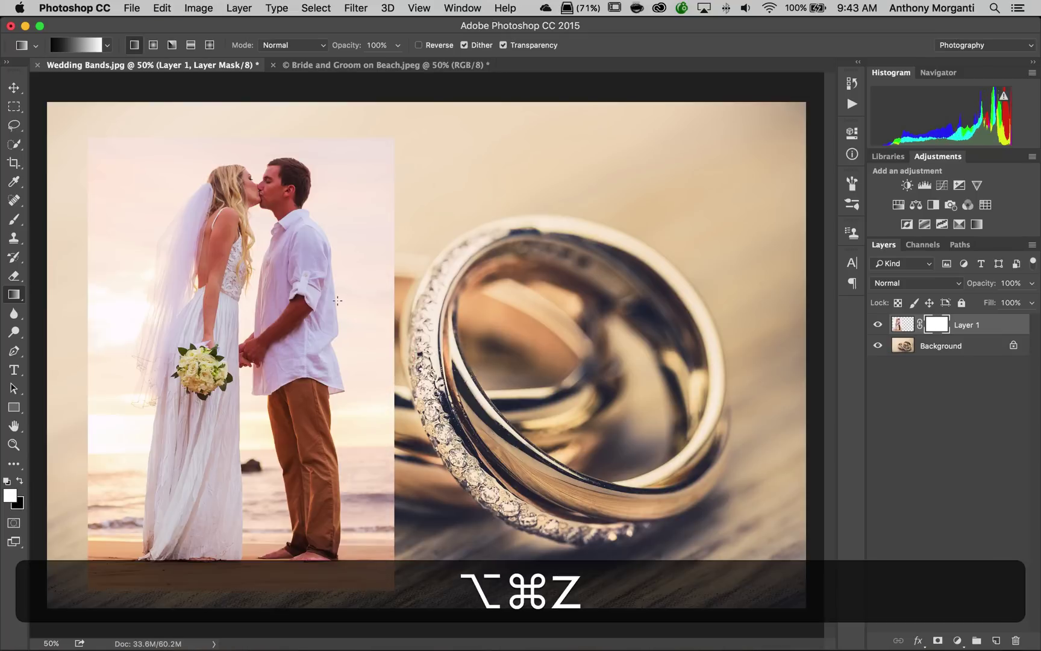
click(418, 46)
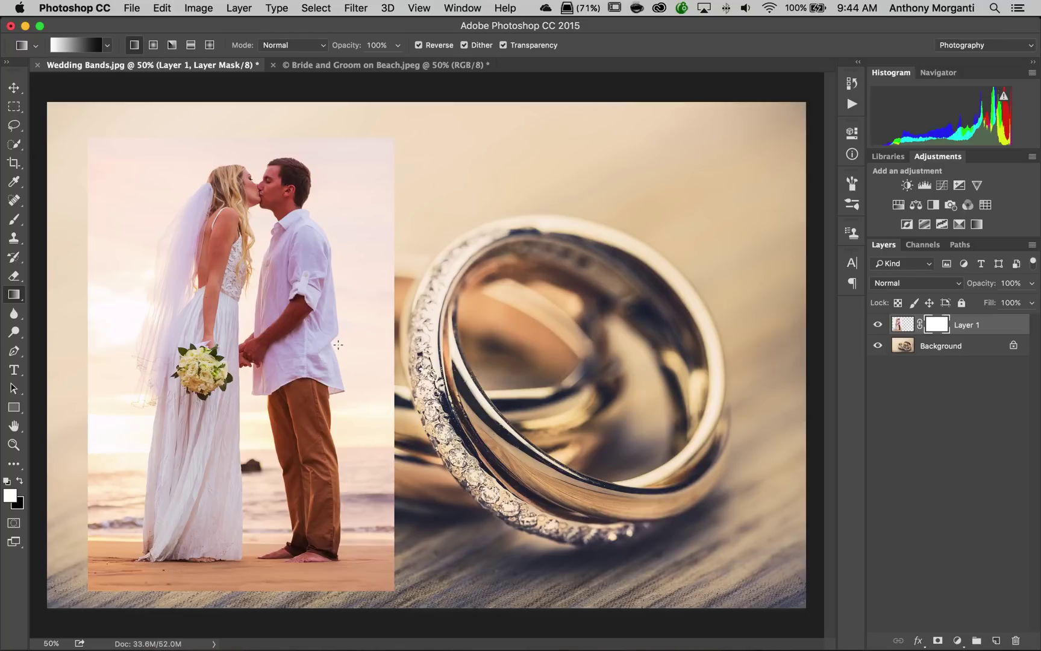
Step: Try gradients of different lengths across the right edge of the couple's mask, and one across its top edge
drag(335, 342, 562, 346)
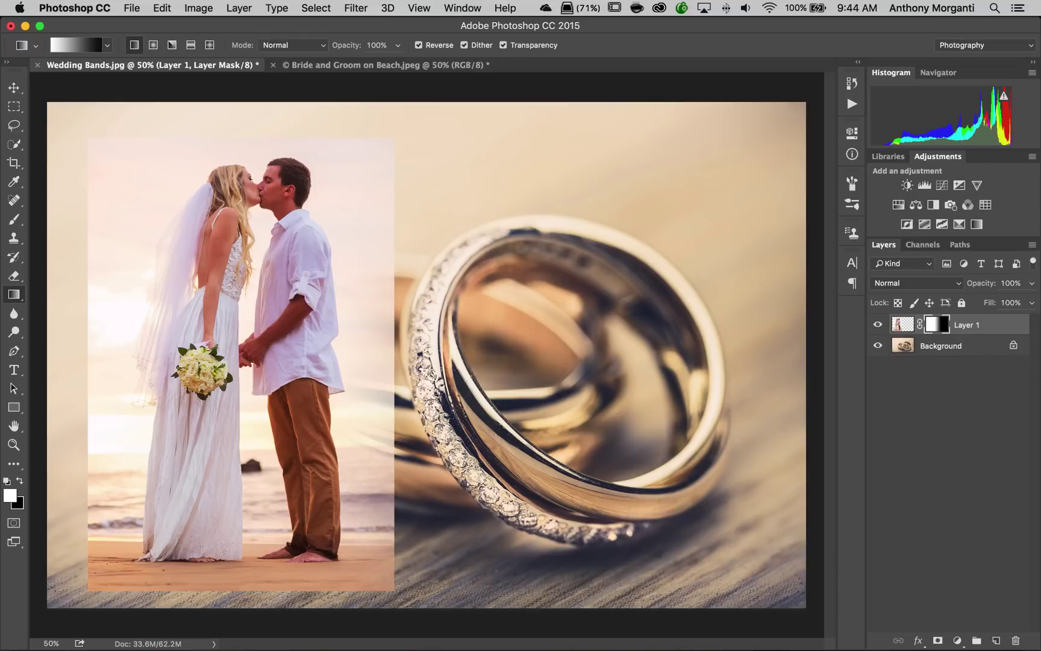
drag(328, 341, 415, 343)
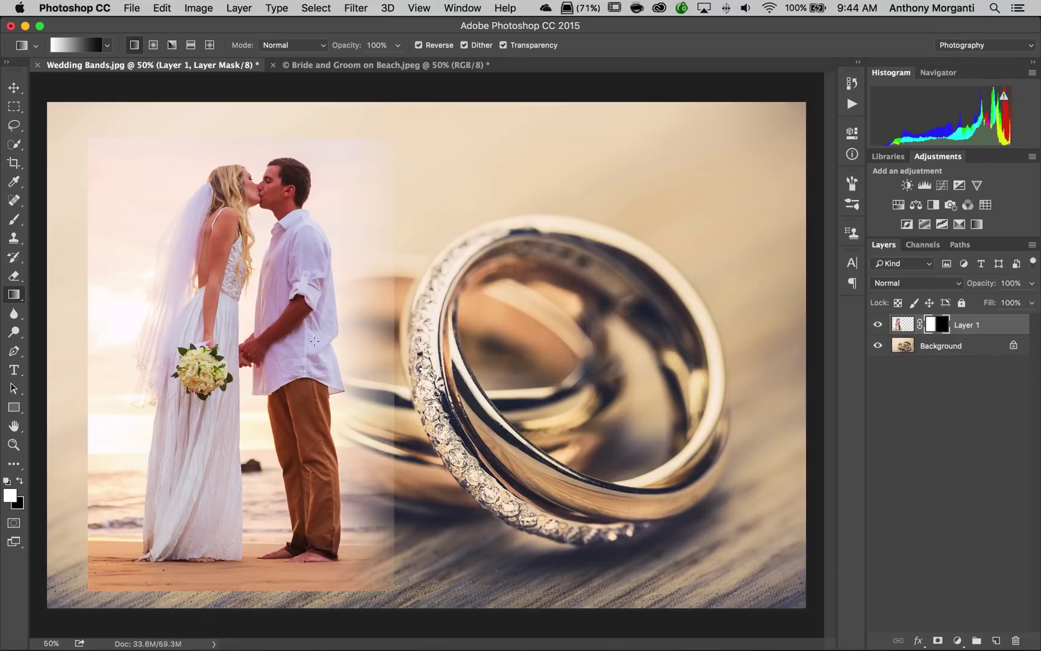
drag(273, 341, 444, 344)
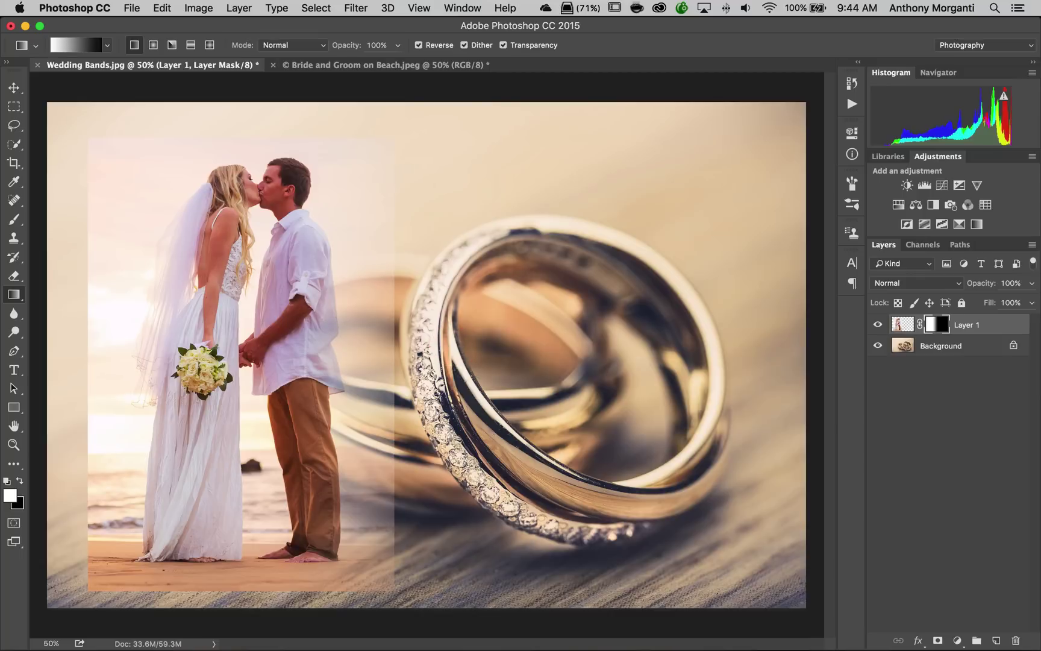
drag(288, 266, 361, 265)
drag(309, 346, 385, 351)
drag(307, 348, 446, 351)
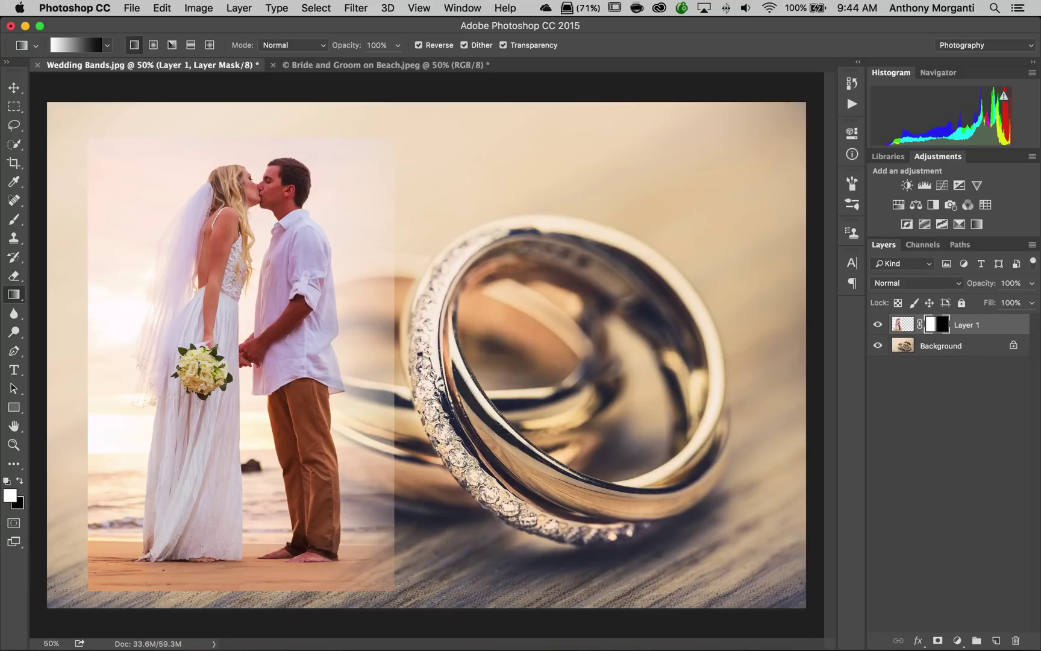
drag(289, 346, 360, 347)
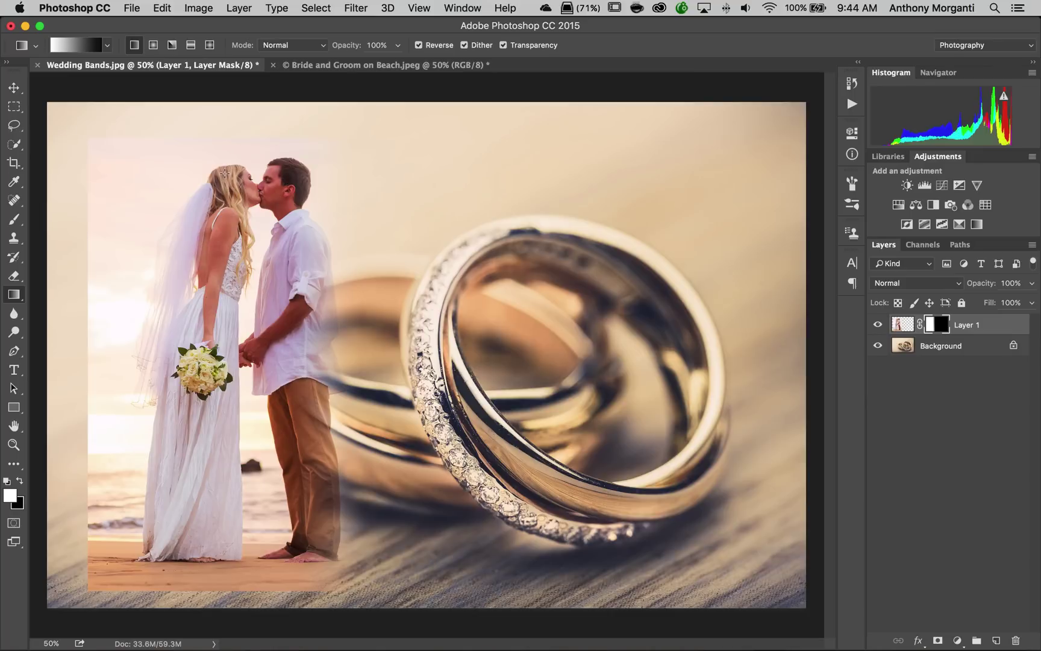
drag(226, 173, 227, 132)
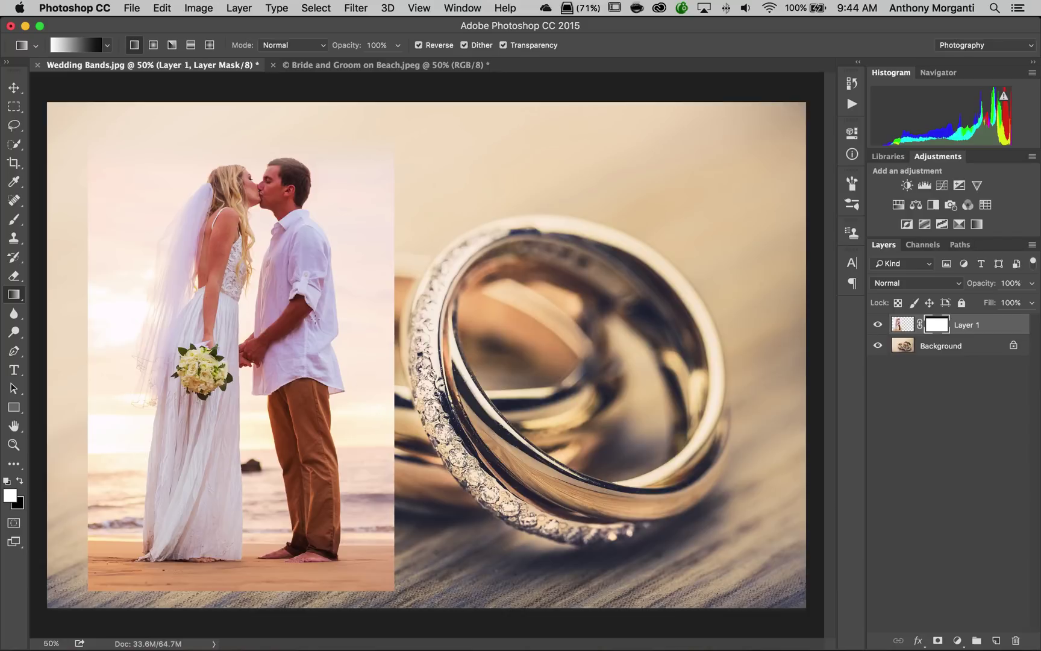
Step: Fade the couple photo's right edge into the rings with a mask gradient, and apply the mask to Layer 1
drag(312, 325, 374, 325)
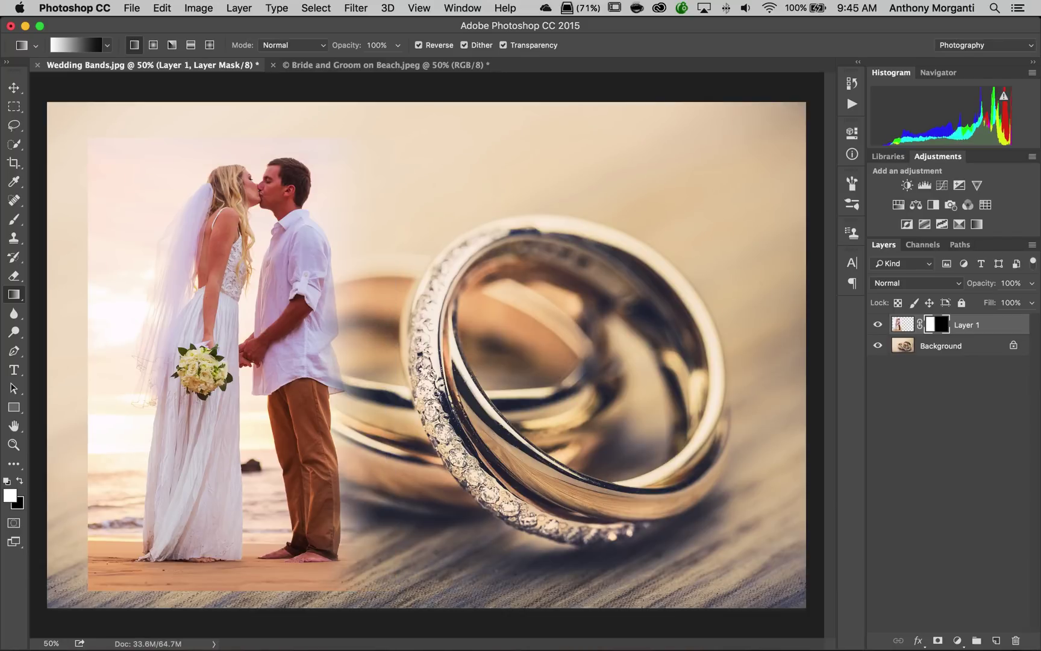
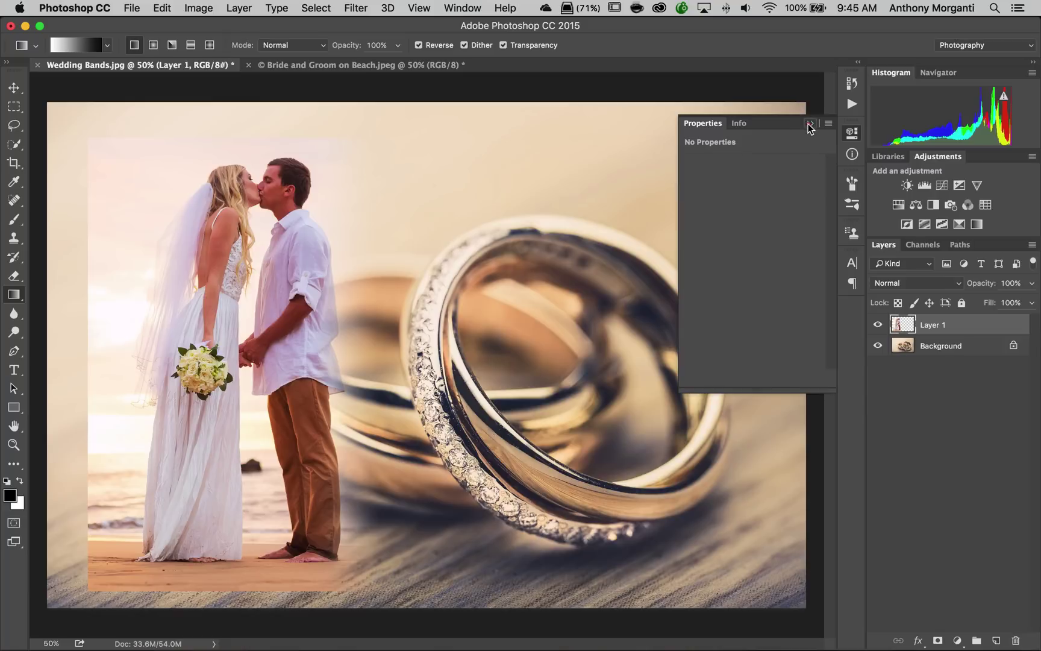
click(809, 124)
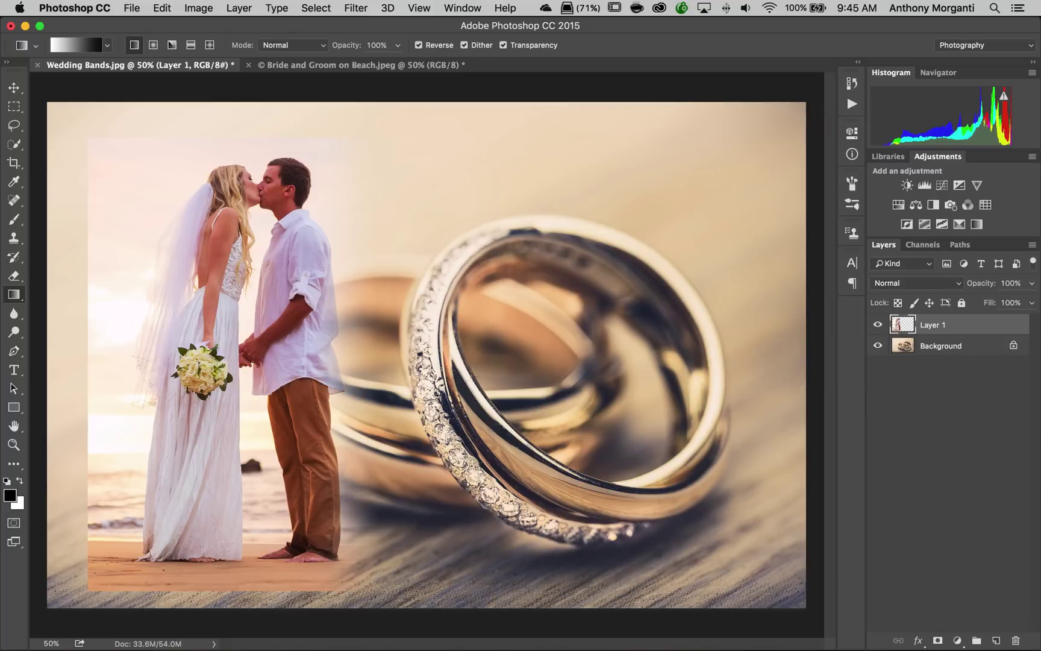
Step: Add a new mask to Layer 1, fade the photo's top edge with a short upward gradient, and apply the mask
click(938, 641)
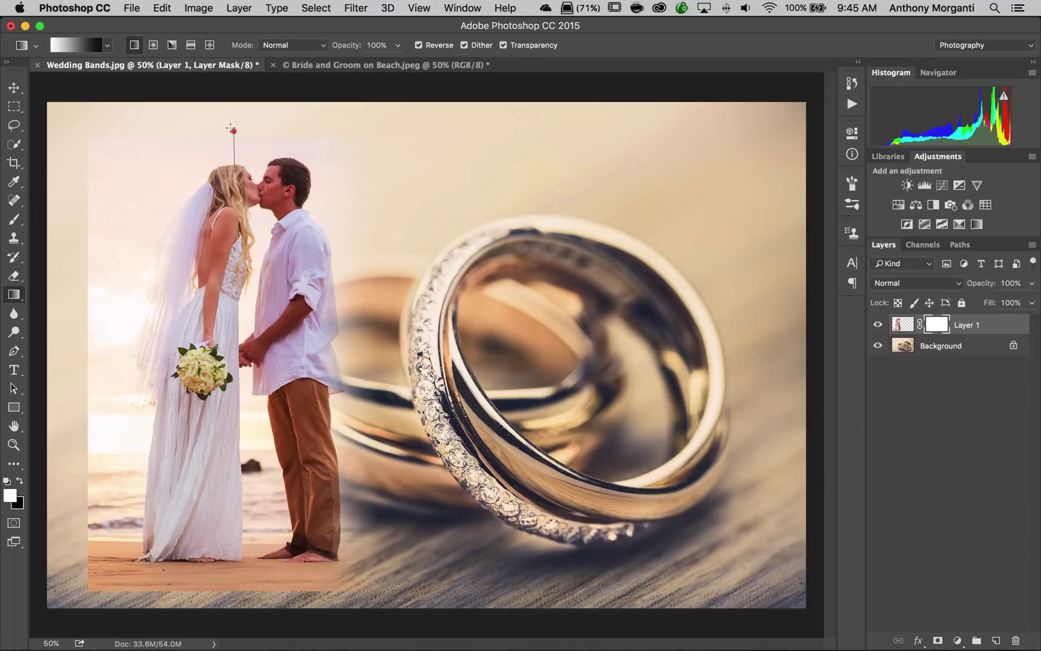
drag(230, 127, 230, 127)
drag(232, 139, 231, 139)
double_click(929, 326)
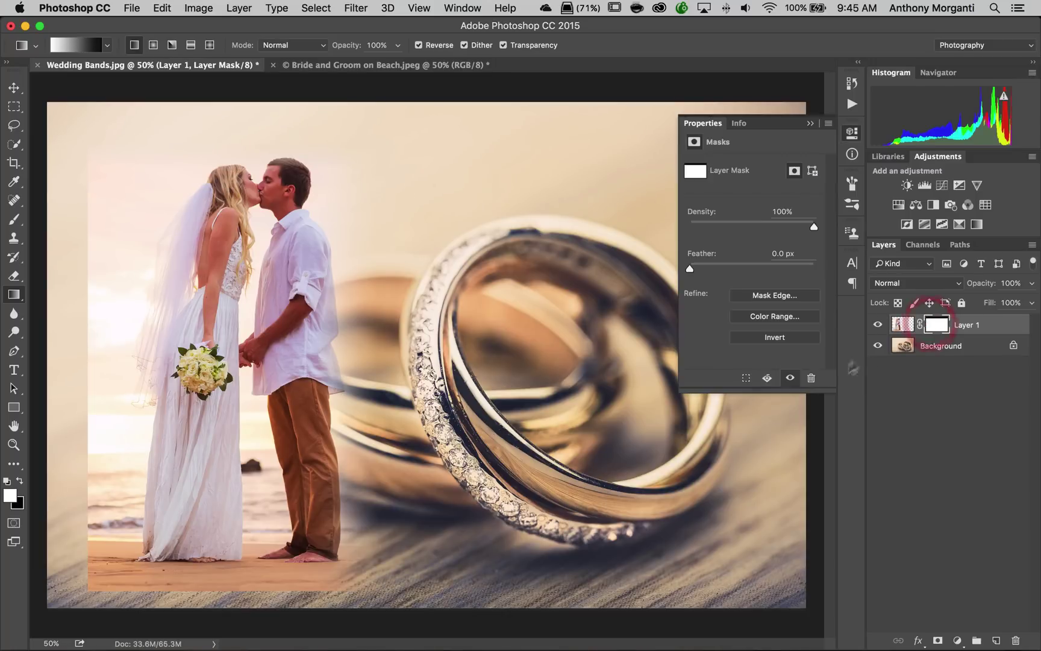
click(765, 378)
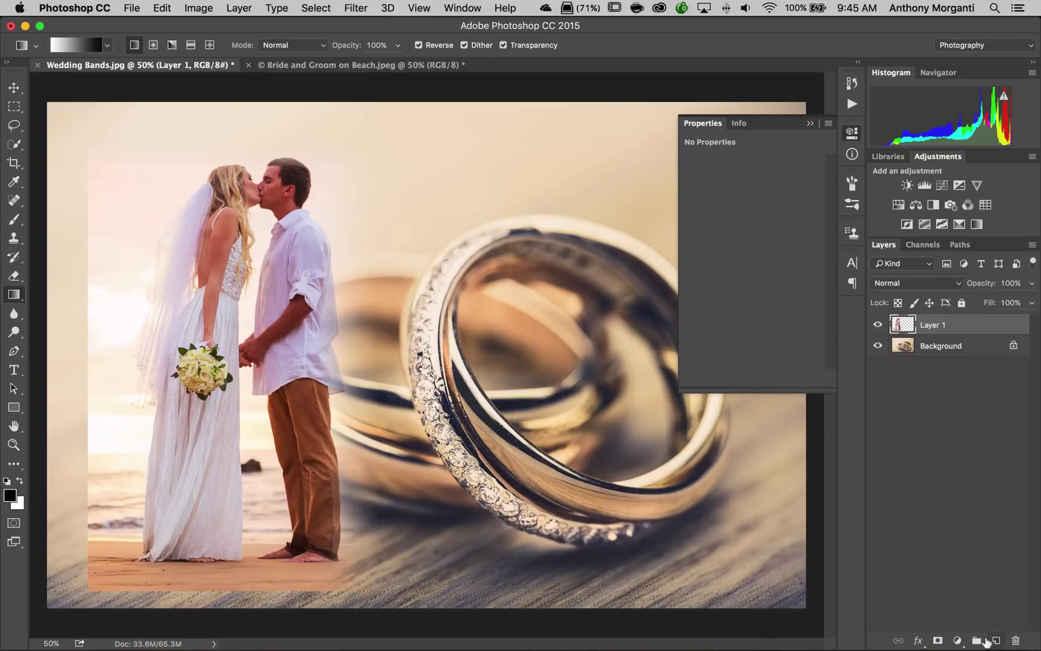
Step: Add another mask to Layer 1 and fade the photo's left edge with a gradient outward from the bride's veil
click(937, 640)
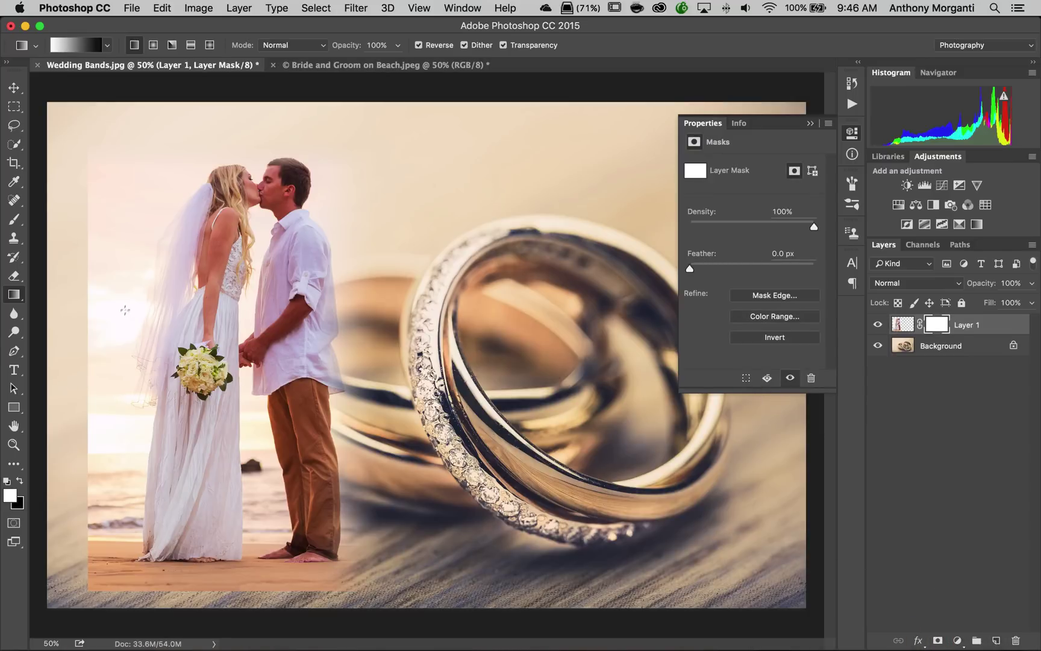
drag(165, 311, 83, 317)
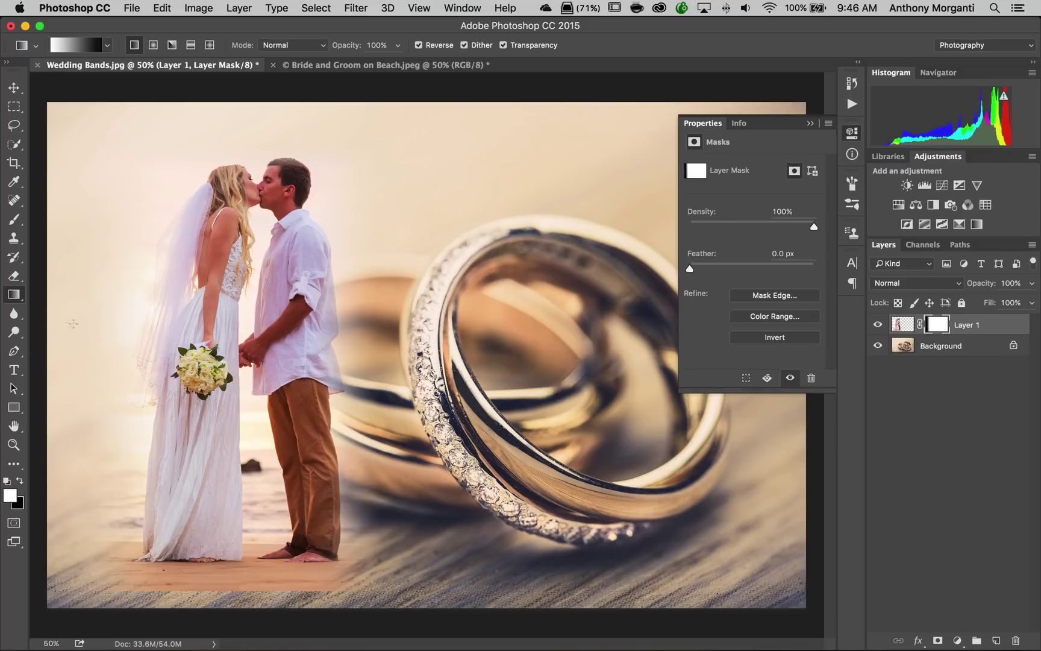
Step: Apply Layer 1's current mask, add a new one, and fade the photo's bottom edge with a short gradient near the couple's feet
click(766, 377)
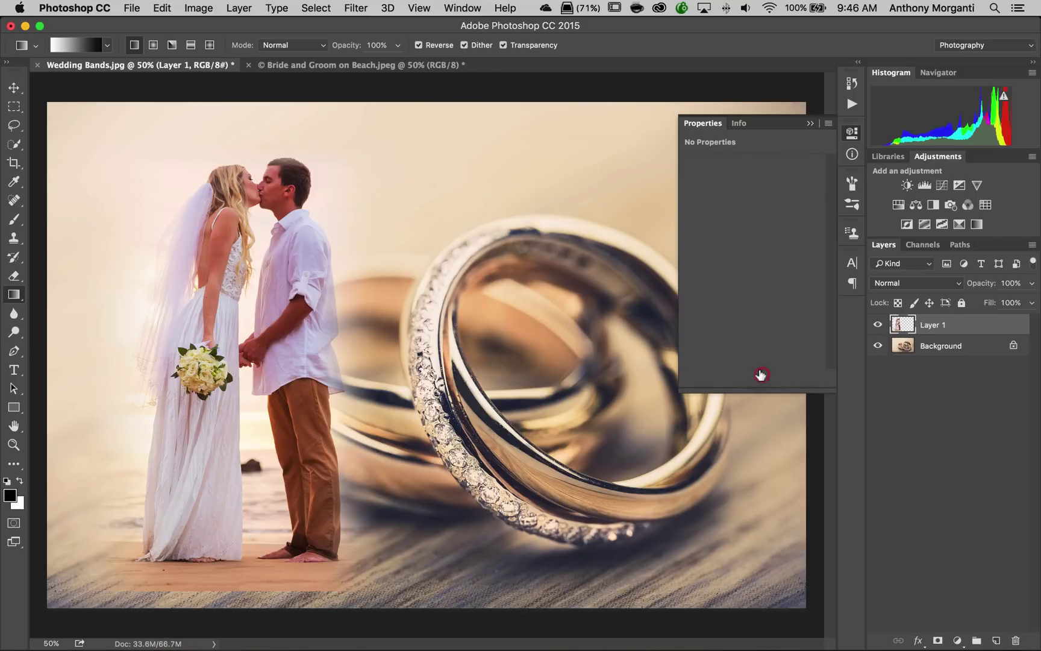
click(937, 640)
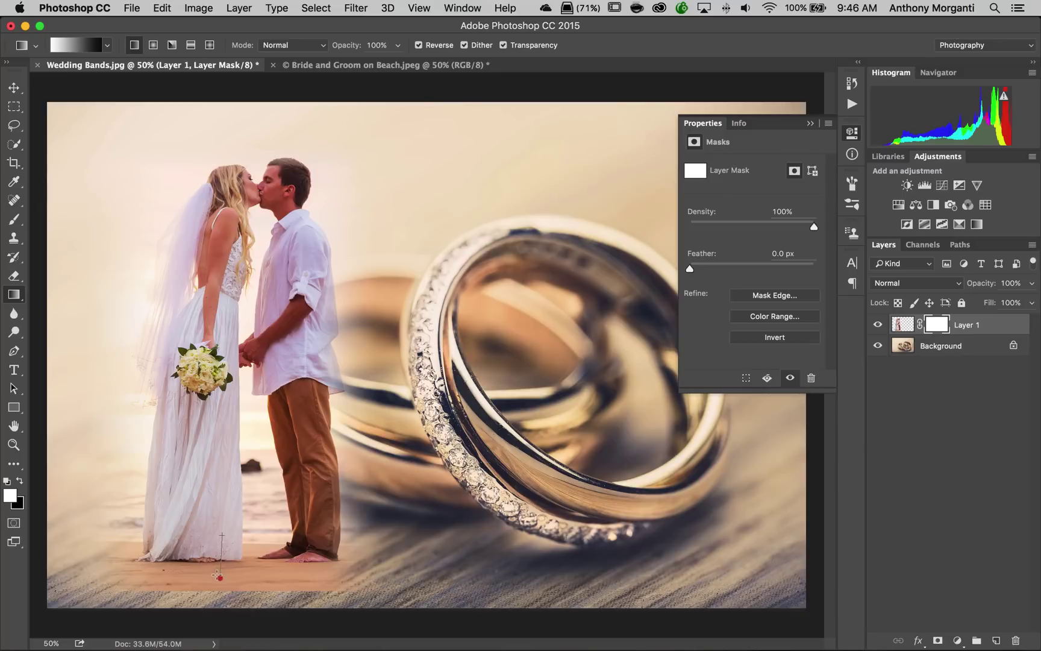
drag(217, 577, 216, 542)
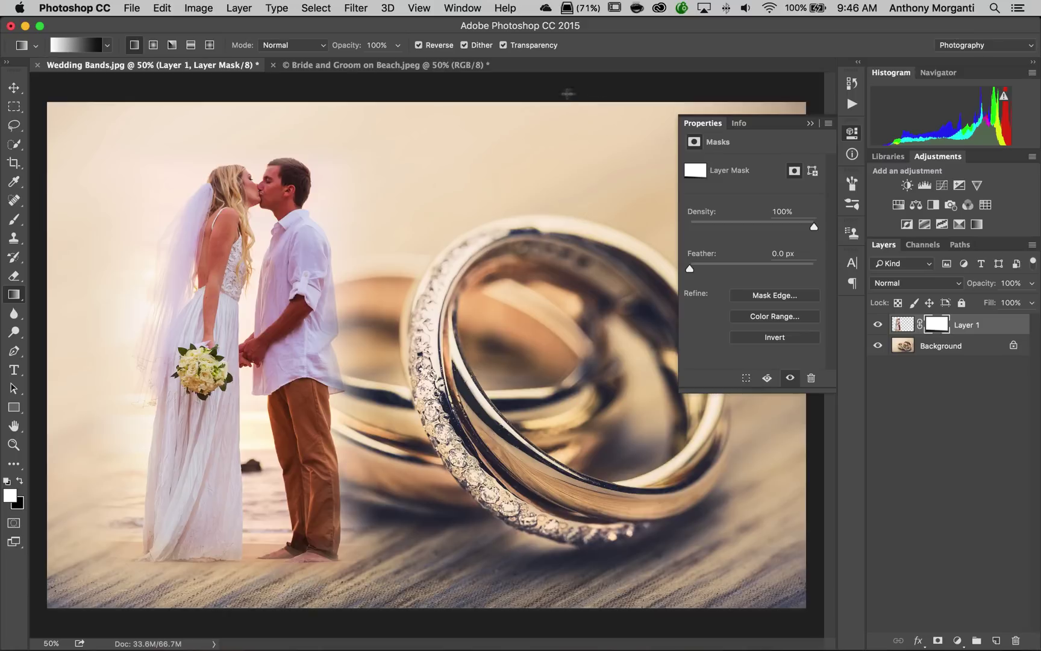
click(809, 123)
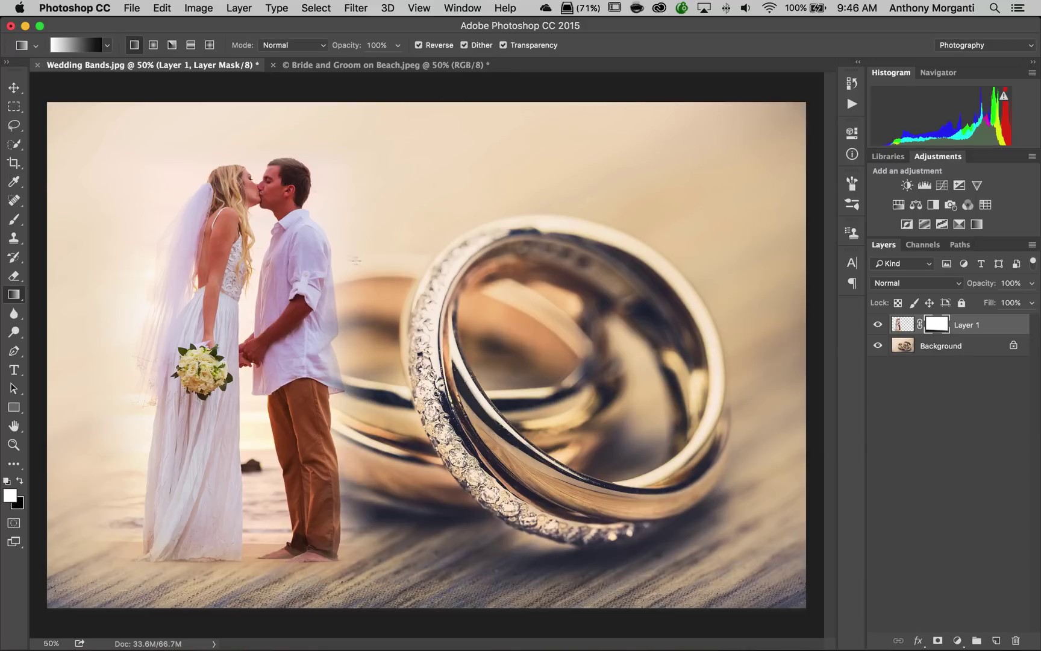
Step: Set up the Type tool with the Lucida Handwriting Italic font at 48 pt
click(16, 371)
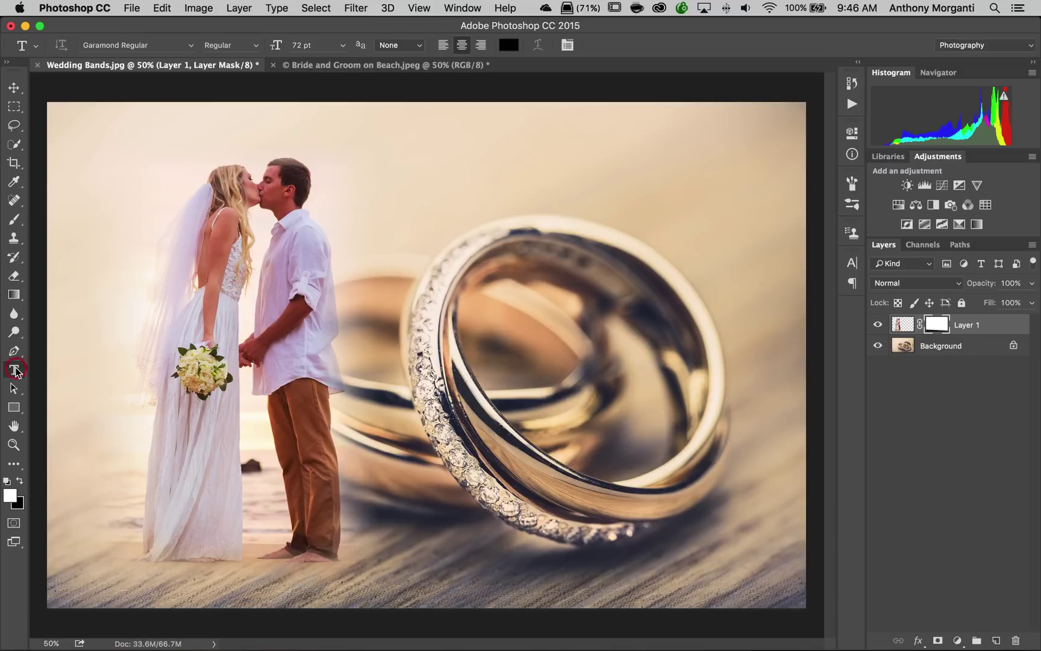
click(188, 45)
scroll(177, 156, down, 2)
scroll(177, 181, up, 10)
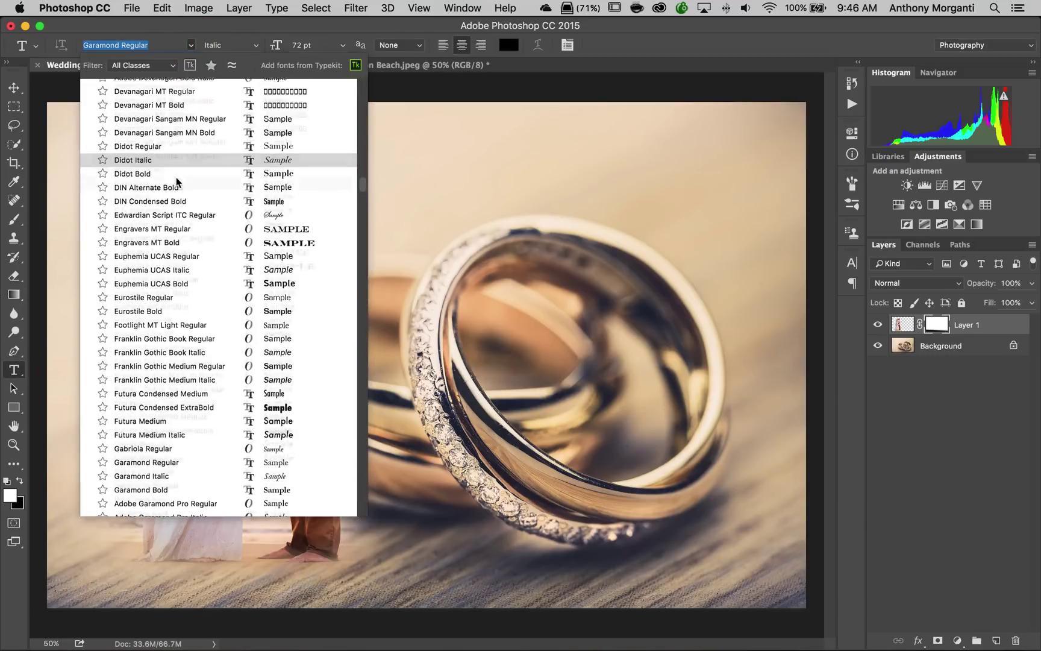
scroll(177, 182, down, 10)
scroll(176, 181, down, 20)
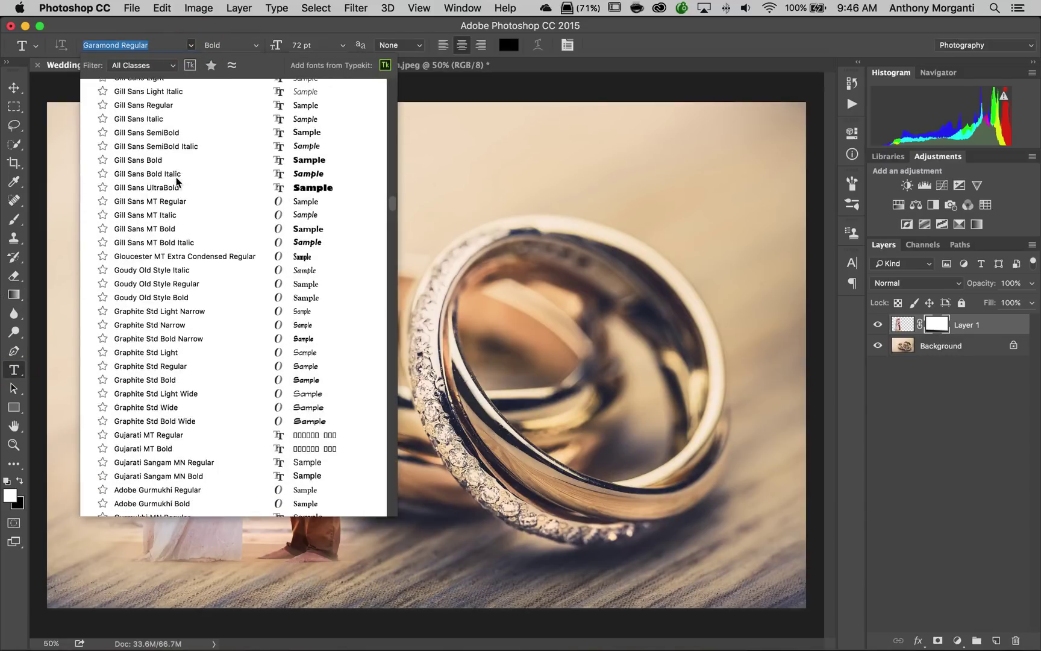
scroll(176, 181, down, 10)
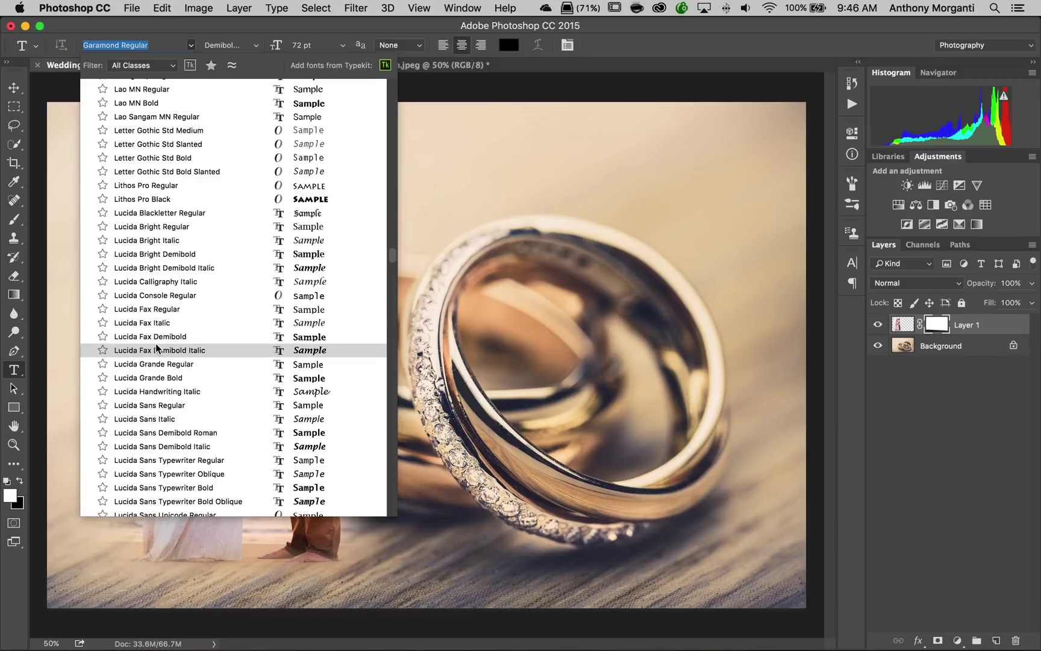
scroll(155, 347, down, 5)
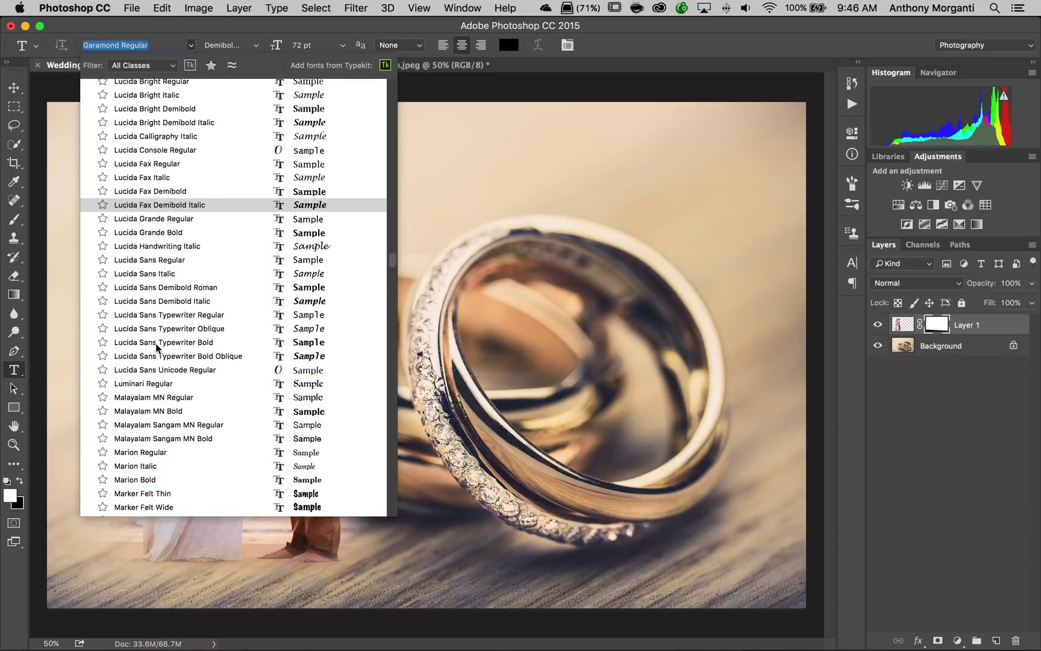
click(166, 246)
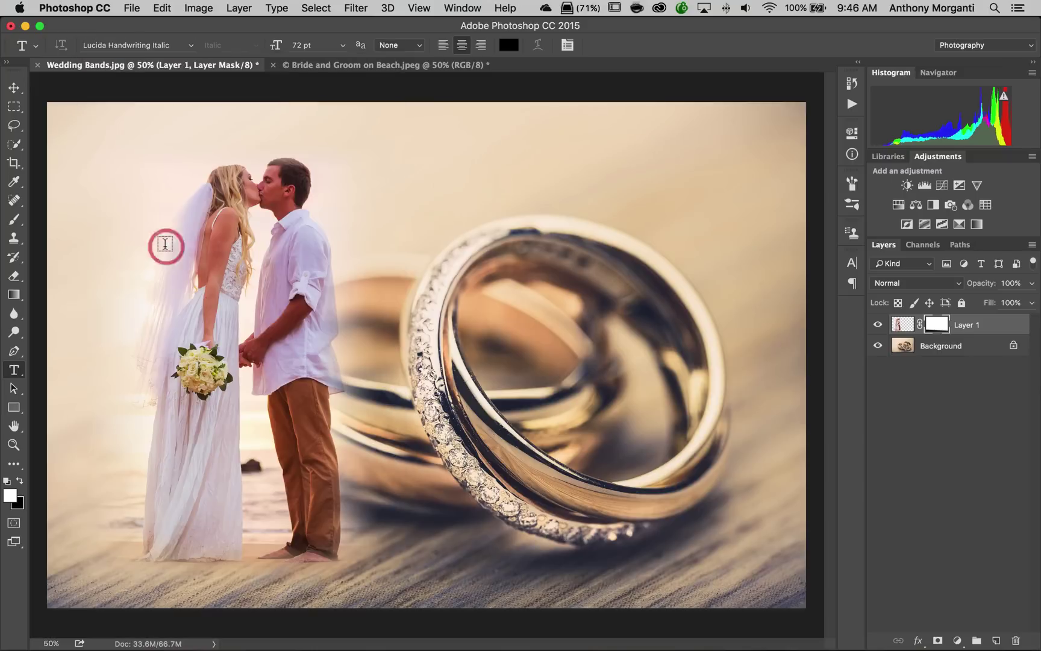
click(343, 44)
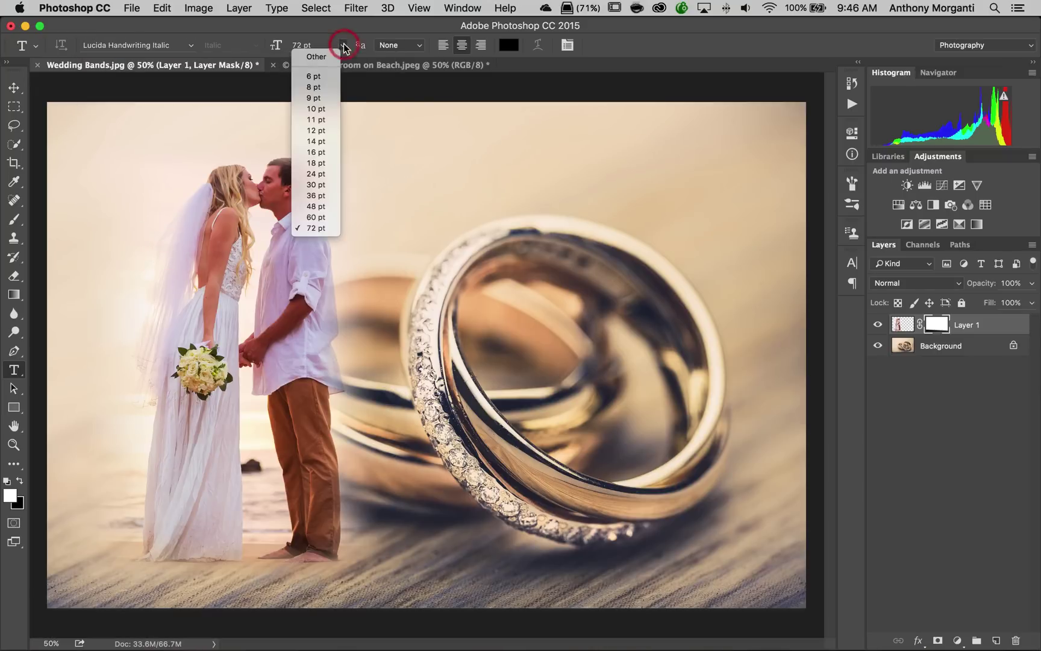
click(316, 207)
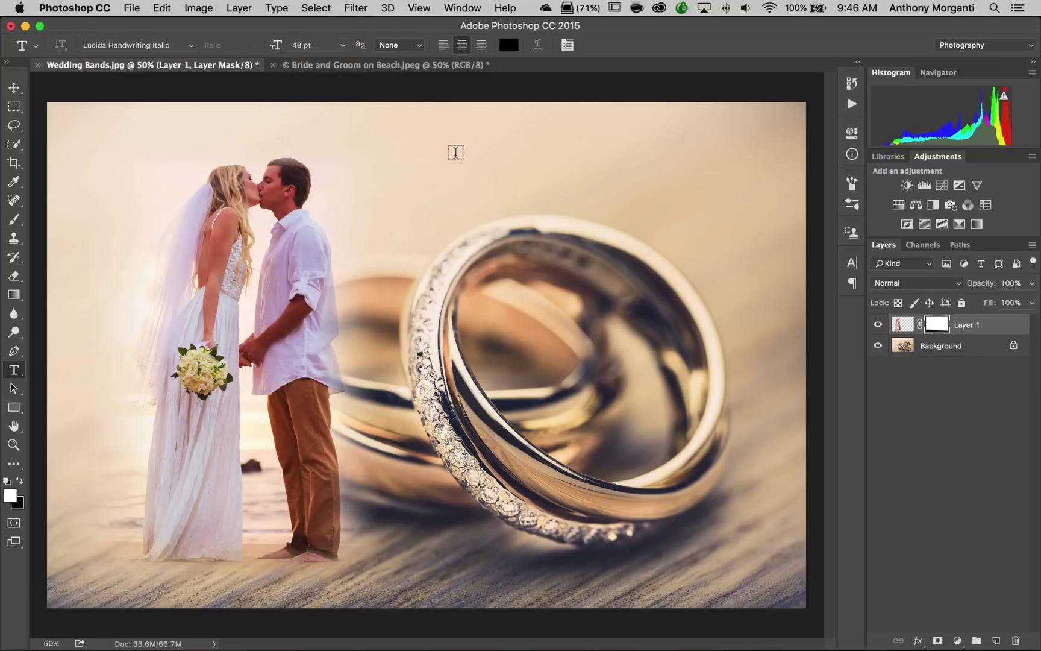
Step: Add the text "July 21, 2015" above the rings and shift it slightly toward the right side of the image
click(475, 154)
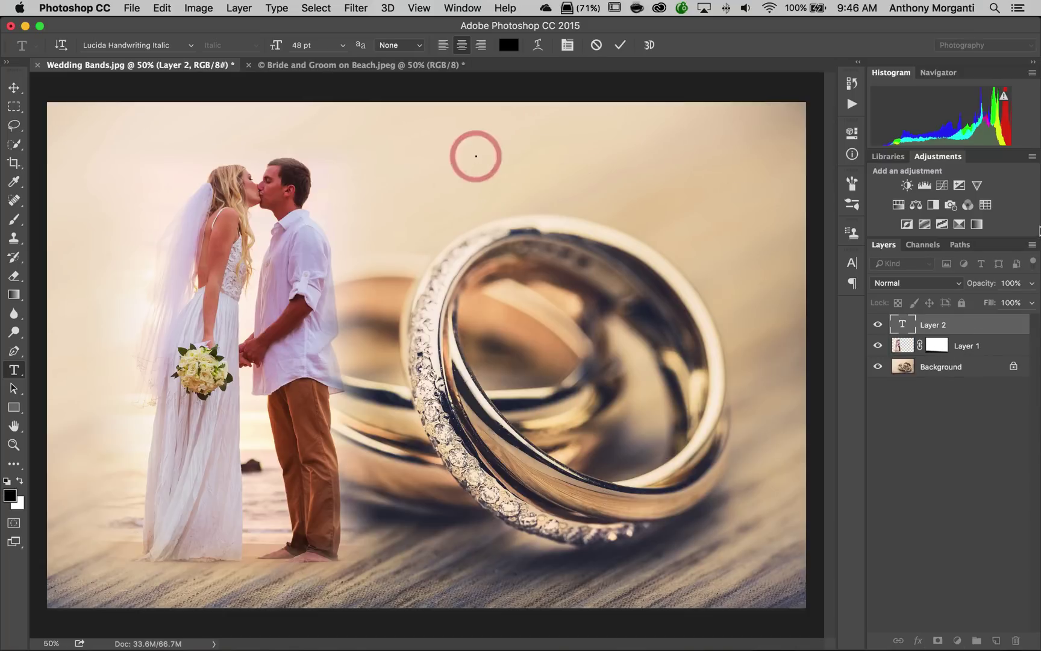
text(July)
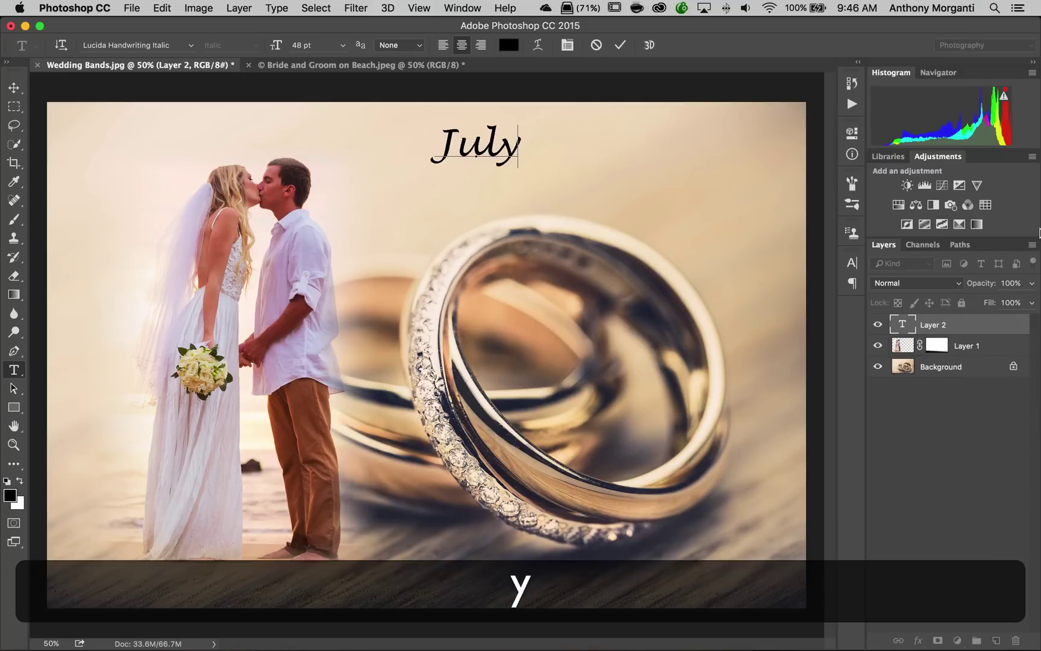
text( 21, )
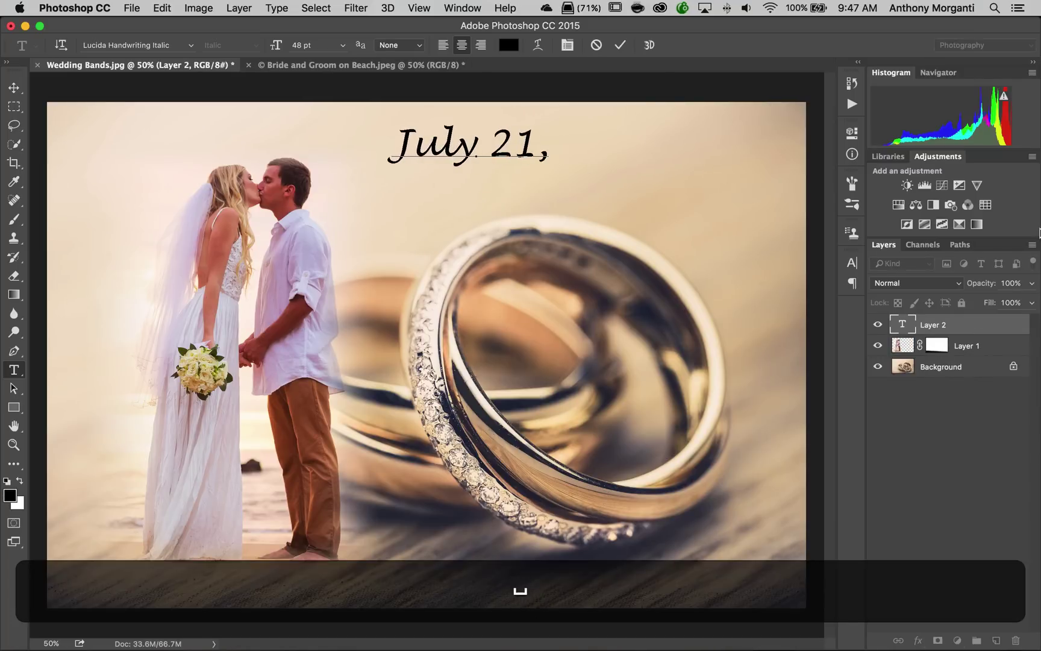
text(2015)
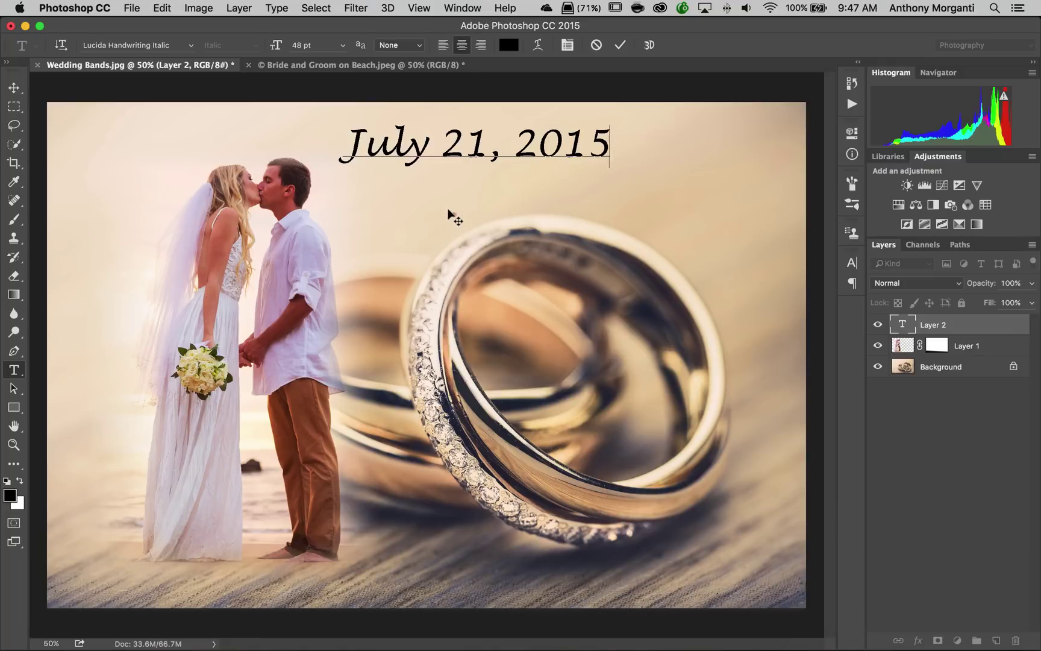
drag(451, 212, 489, 221)
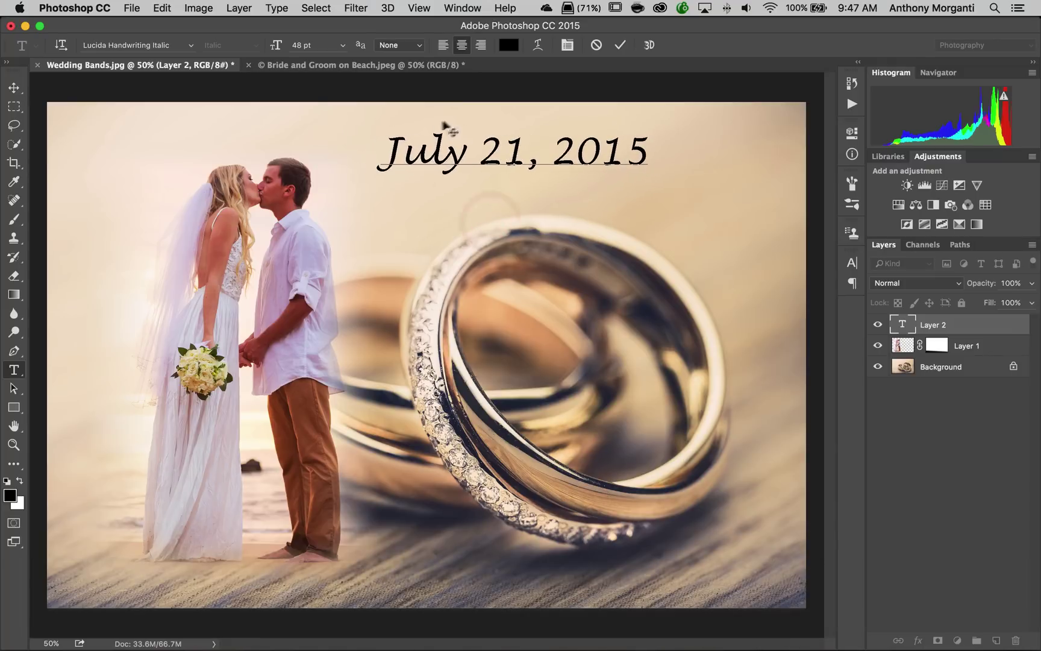
Step: Try the whole date text at 30 pt, and set it back to 48 pt
triple_click(499, 152)
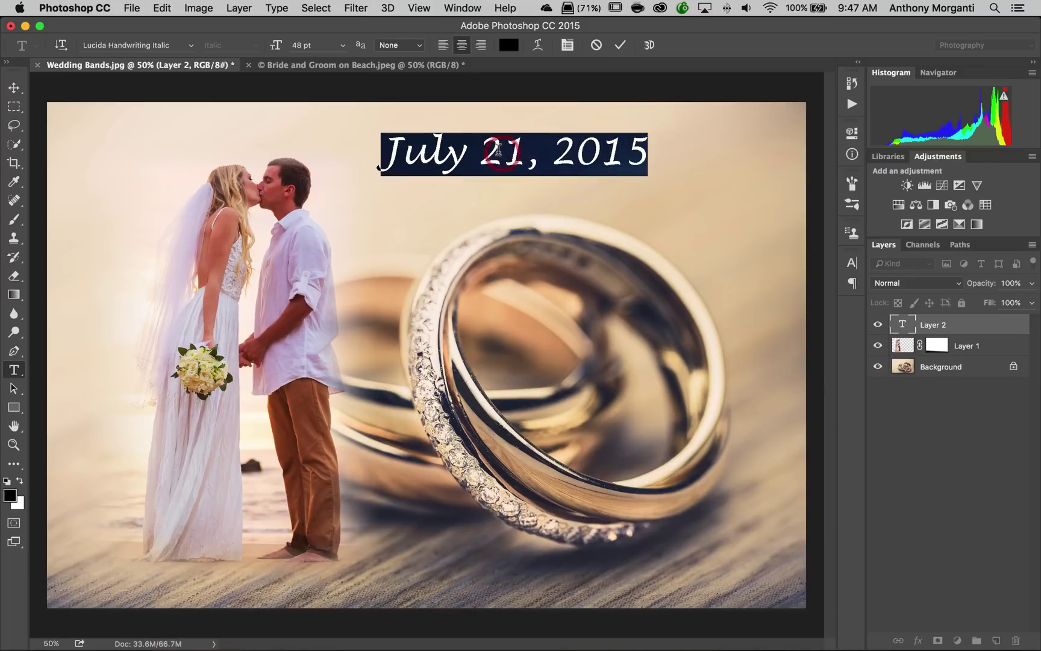
click(342, 46)
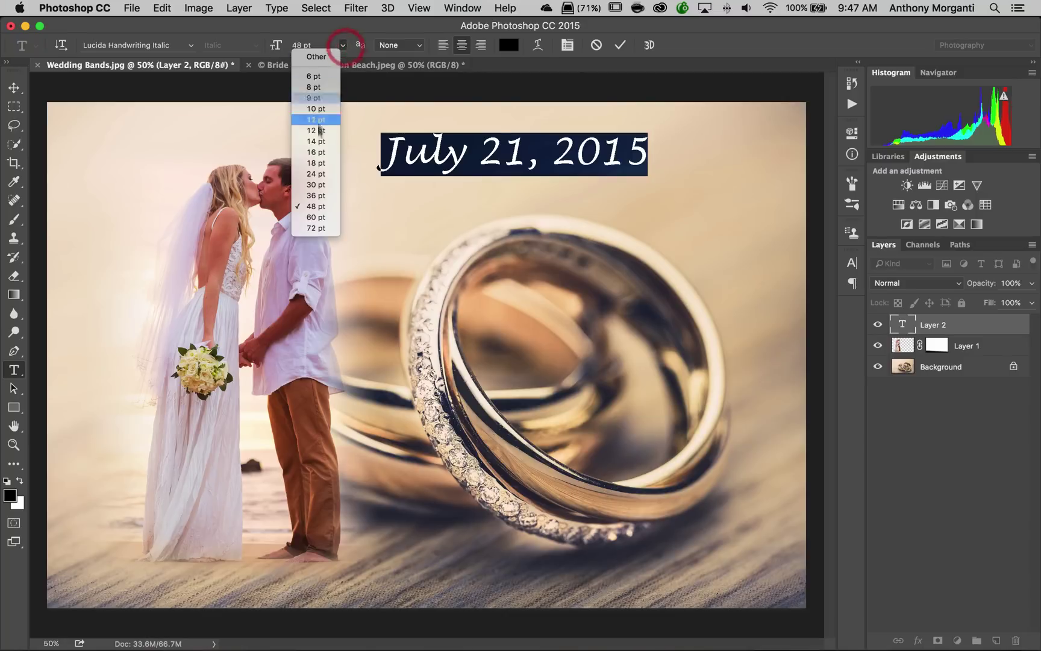
click(319, 185)
click(342, 48)
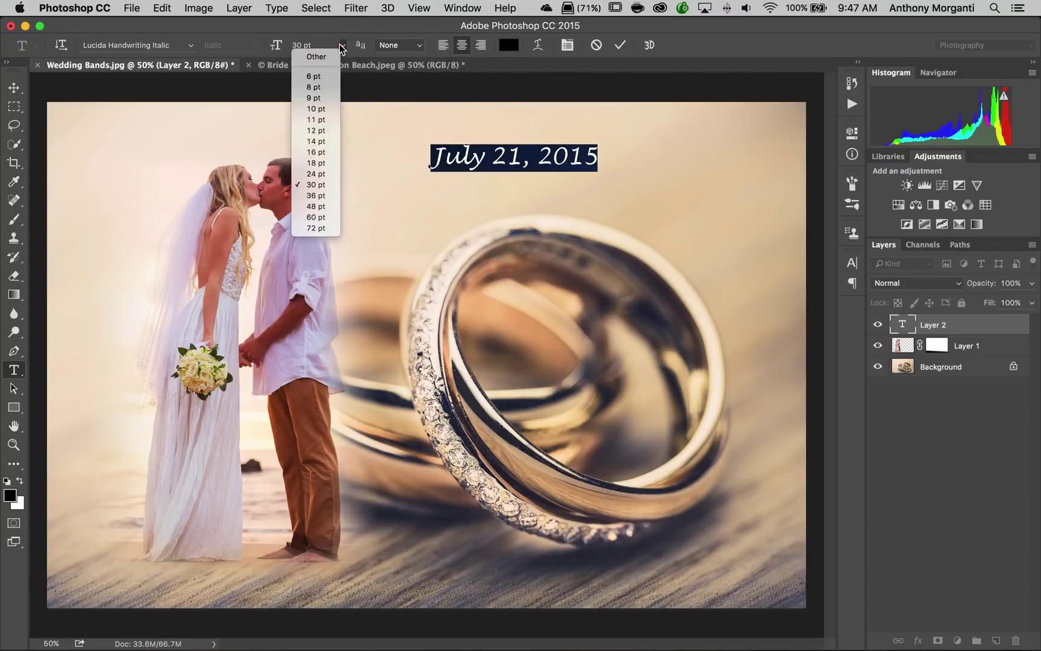
click(314, 206)
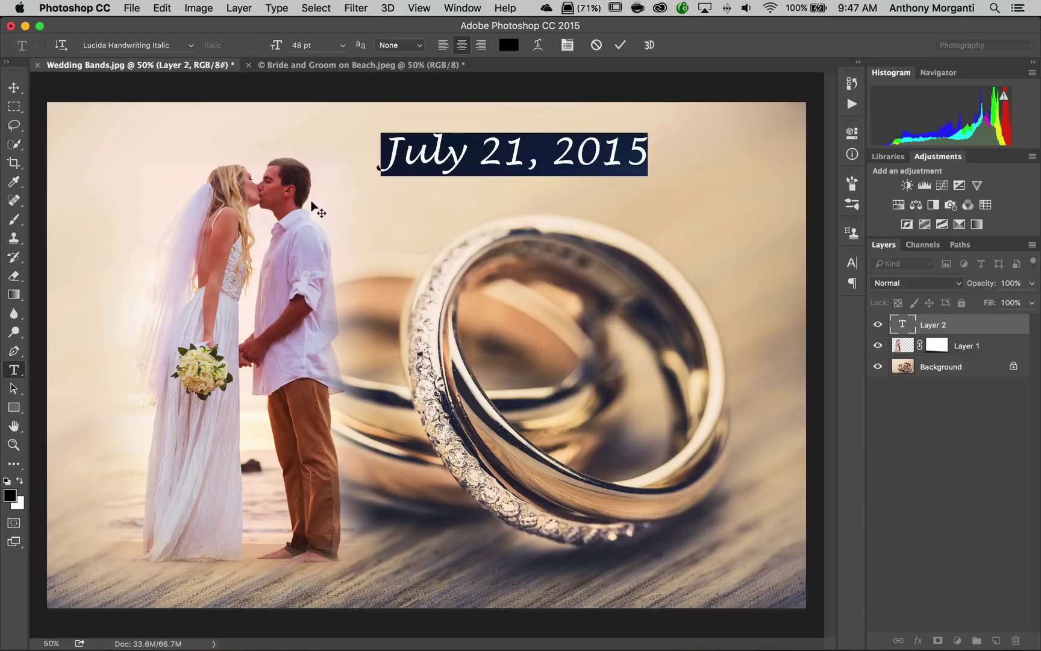
Step: Nudge the date text slightly down and to the right above the rings, and commit it
click(519, 154)
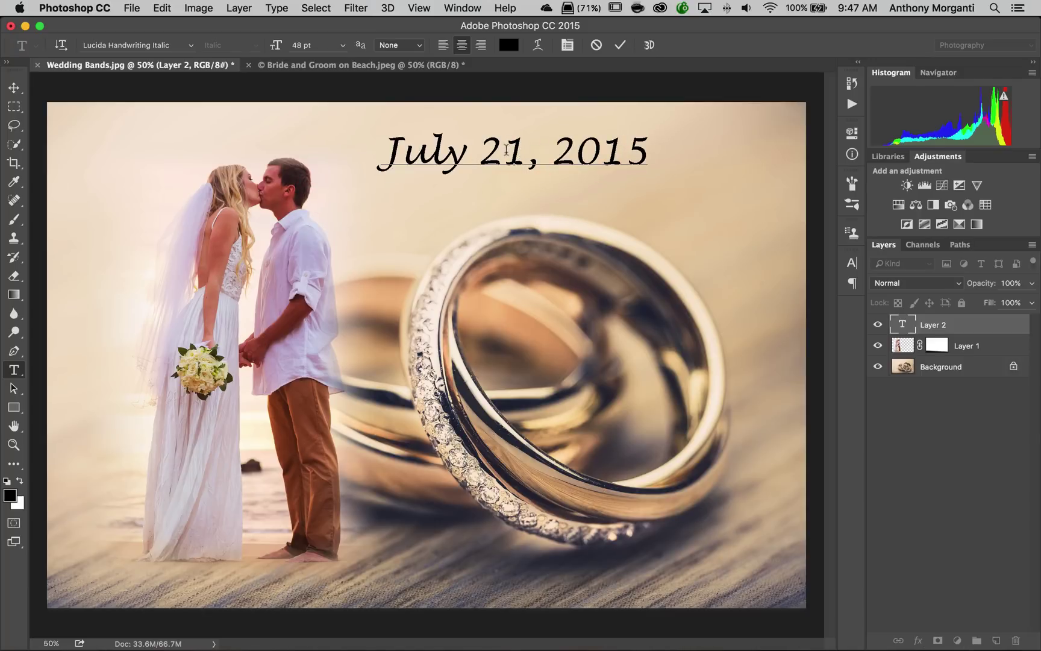
drag(507, 217, 507, 221)
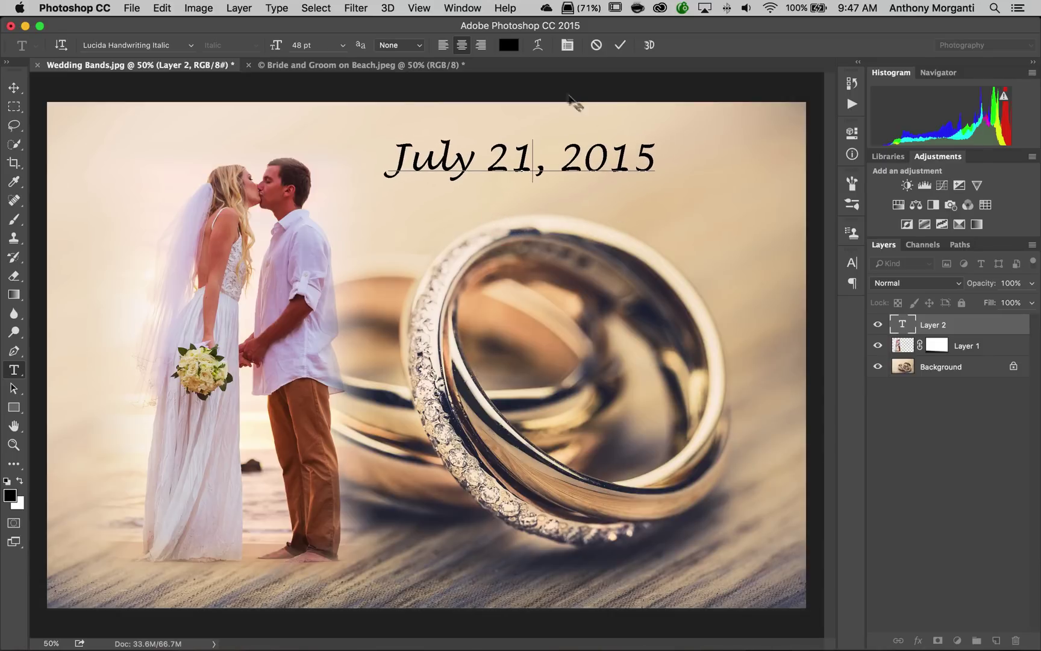
click(621, 47)
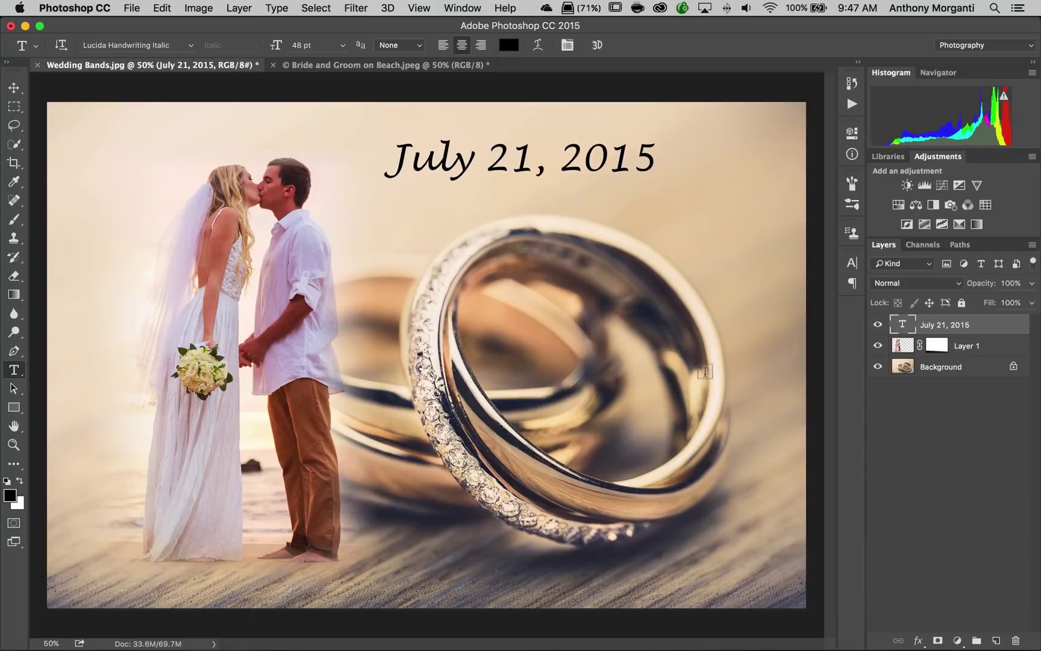
Step: Select the Background layer
click(938, 366)
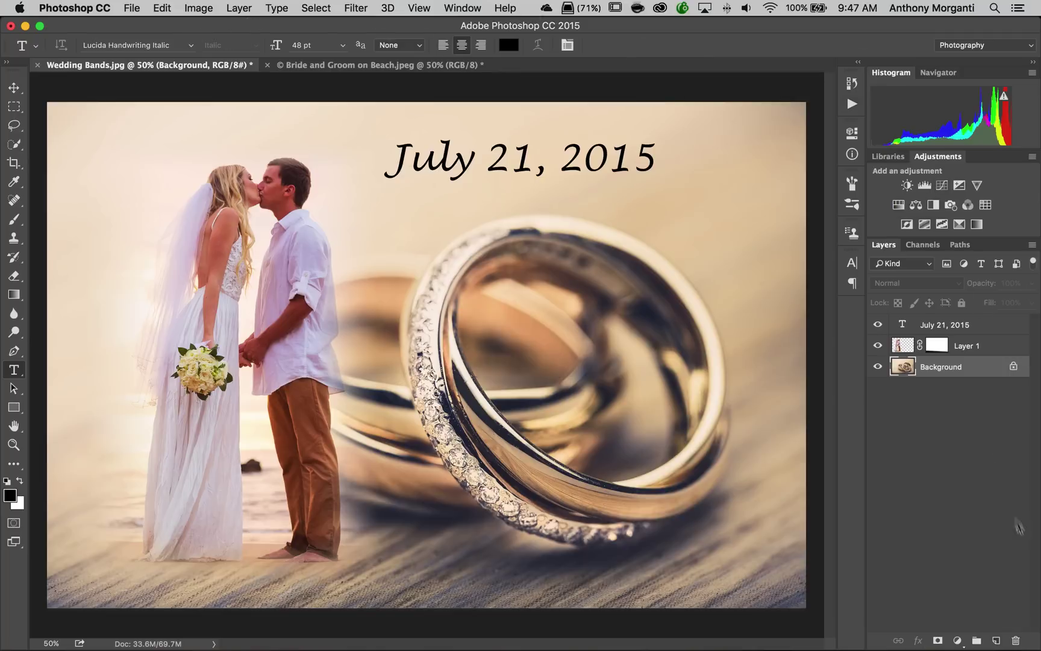
Step: Switch to the Painting workspace and return to the Photography workspace
click(1024, 50)
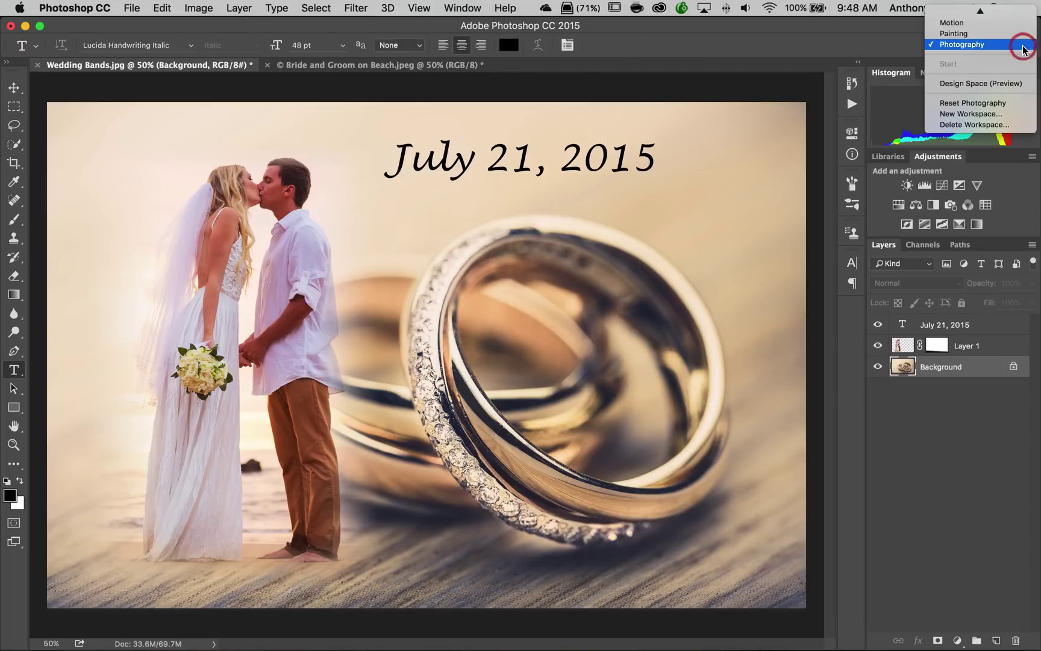
click(958, 34)
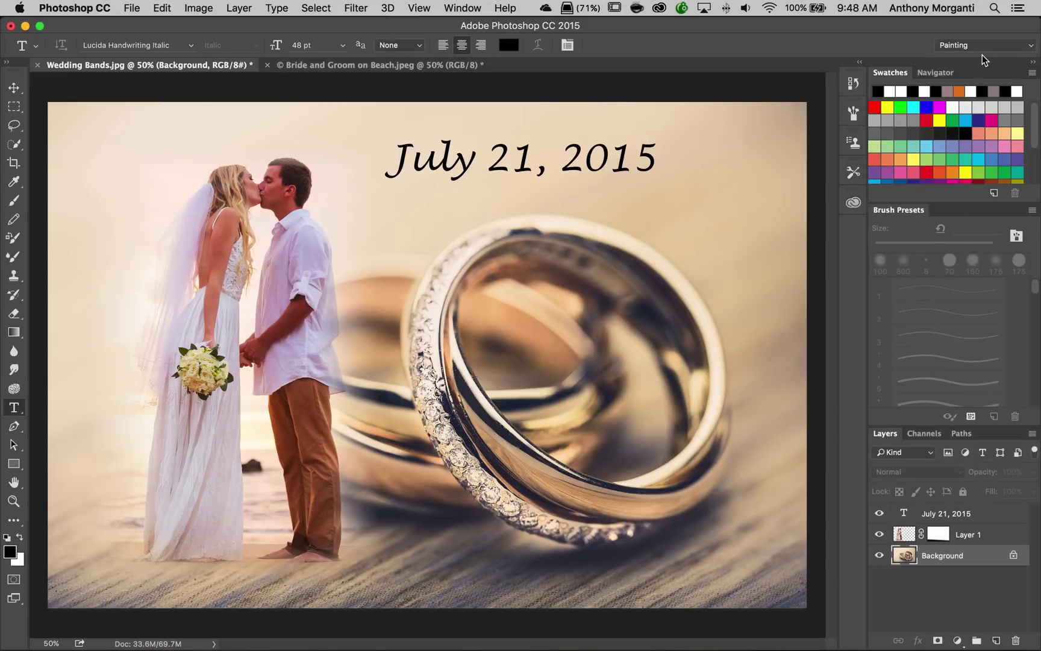
click(983, 46)
click(979, 54)
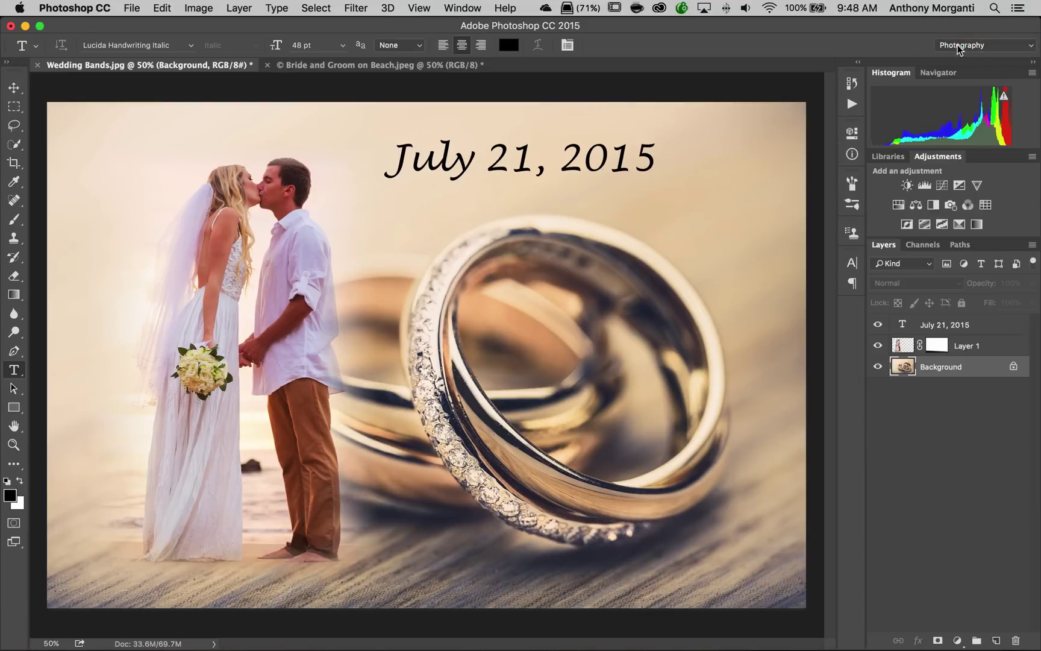
Step: Add a Curves adjustment above the Background and raise the curve's black point to an output of 82
click(942, 186)
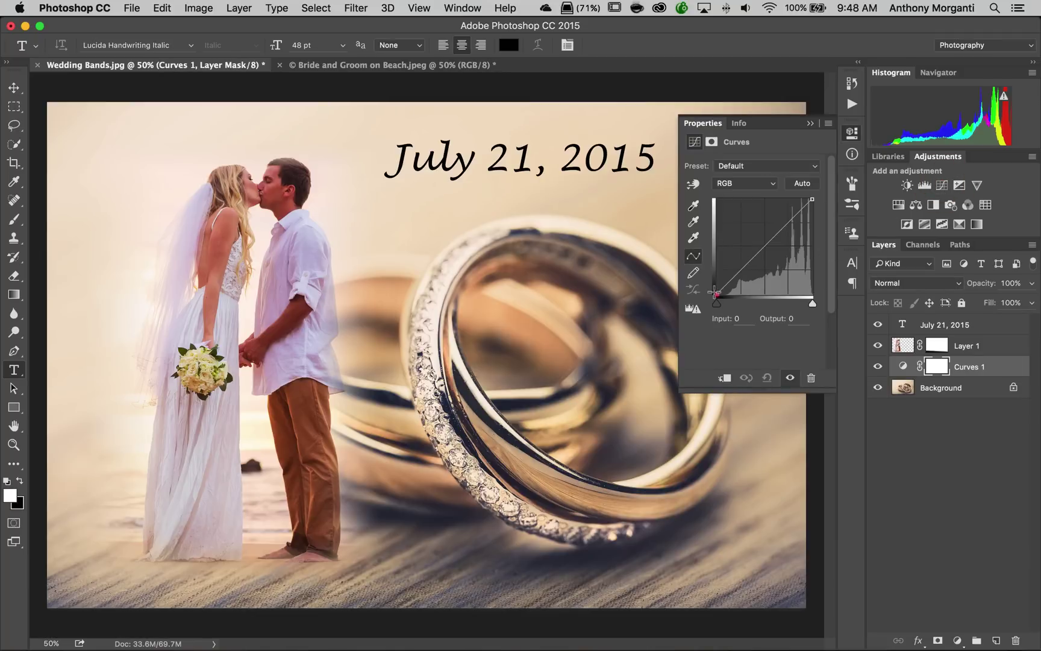
drag(716, 295, 712, 263)
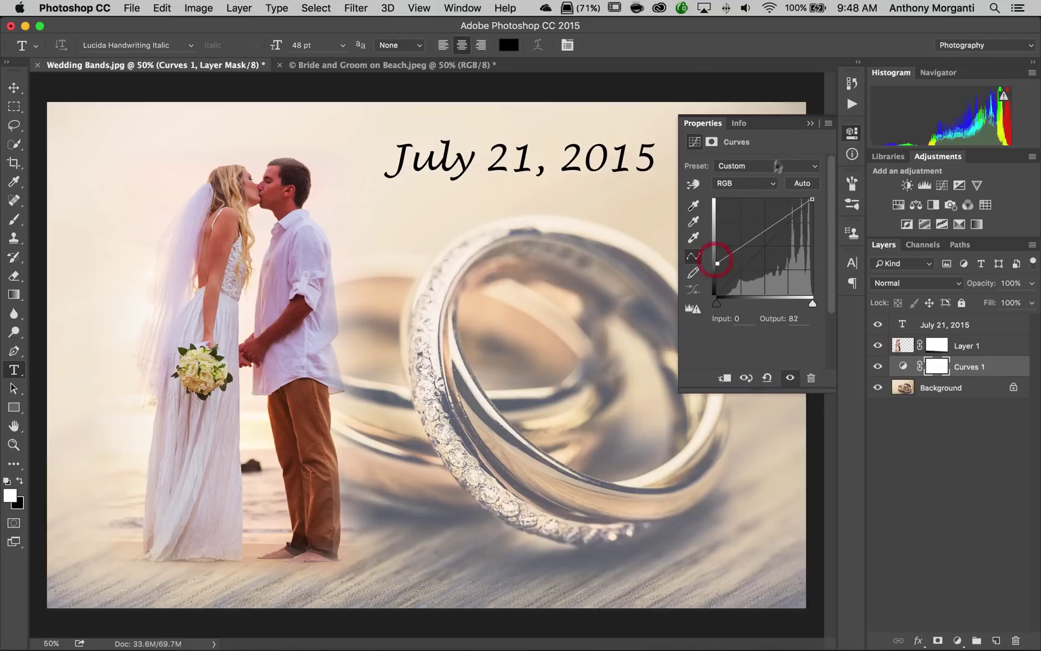
click(809, 124)
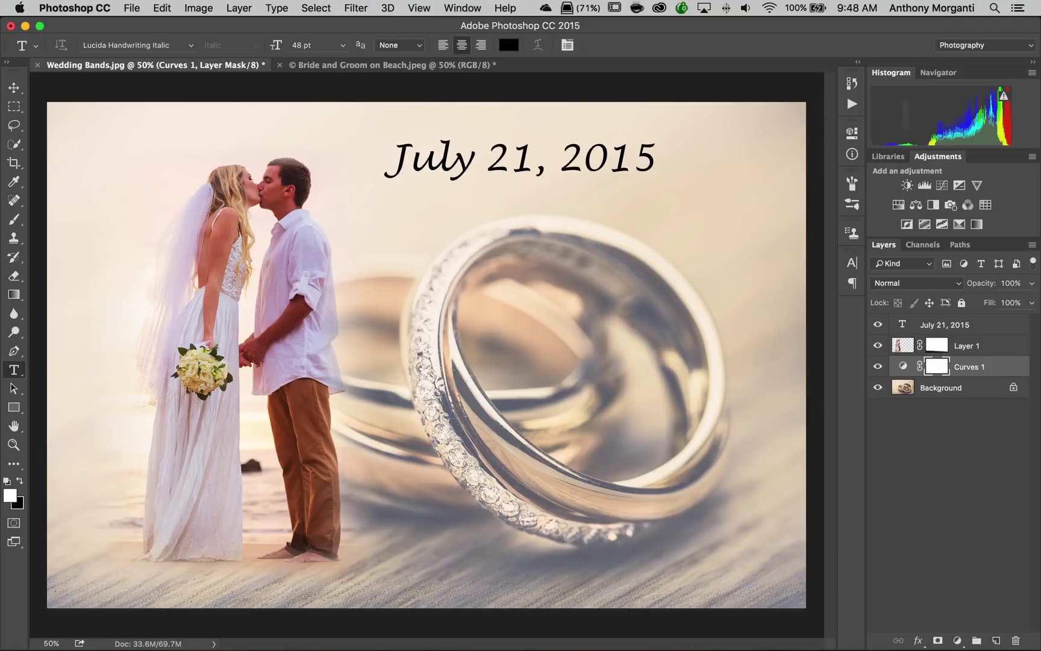
Step: Compare the rings image with and without the Curves adjustment by repeatedly hiding and showing the Curves 1 layer
click(876, 365)
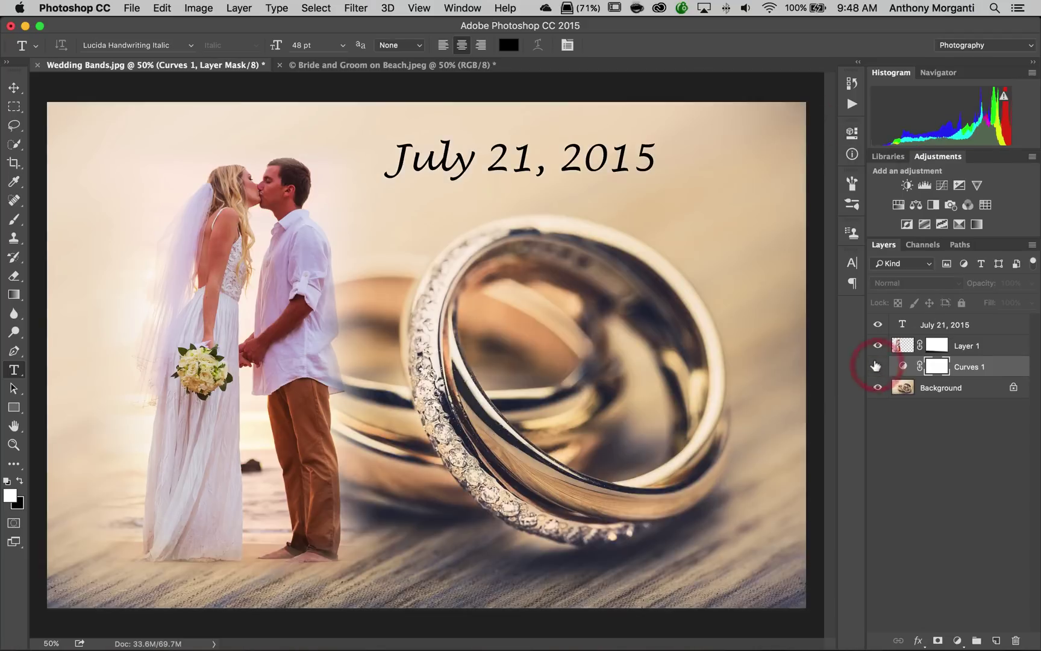
click(876, 366)
click(876, 365)
click(877, 366)
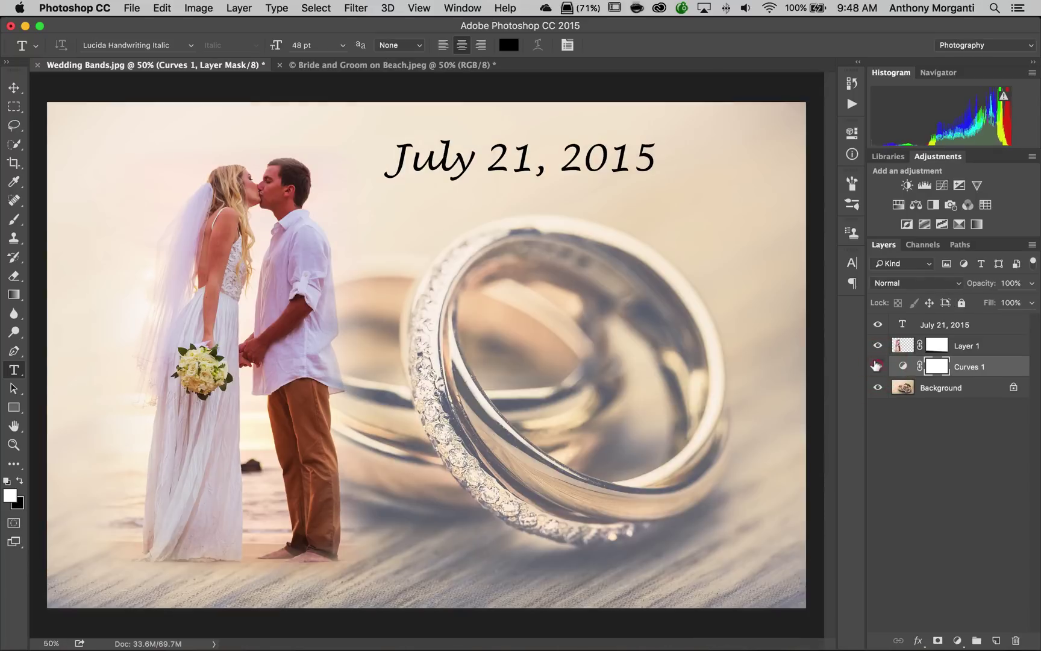
click(877, 365)
click(879, 364)
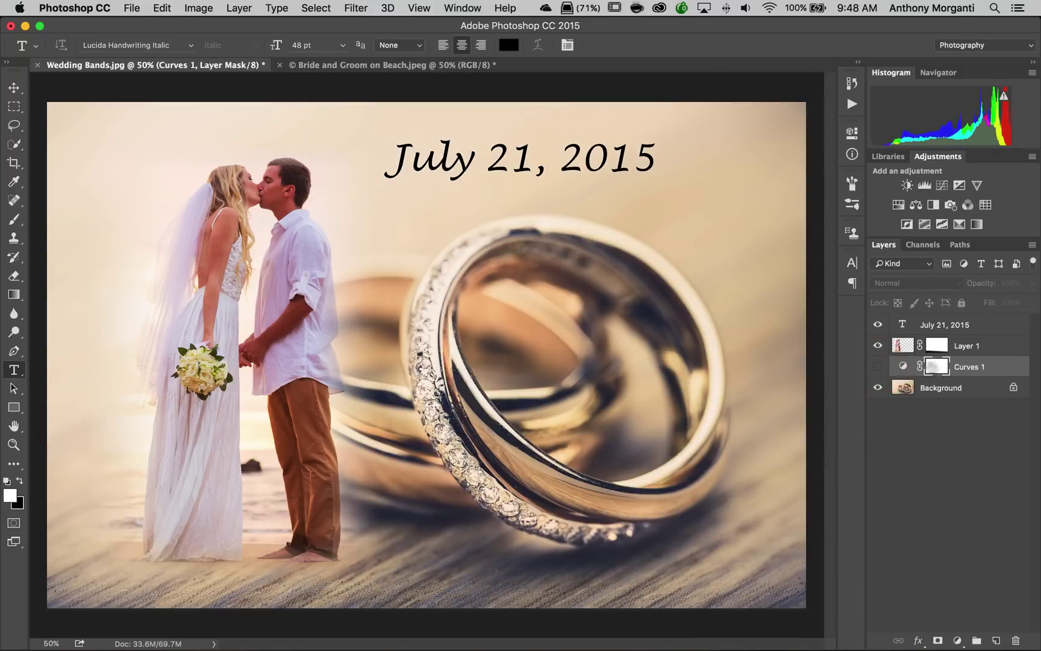
Step: Lower the Curves 1 black point to an output of 64 and show the Curves 1 layer
double_click(900, 366)
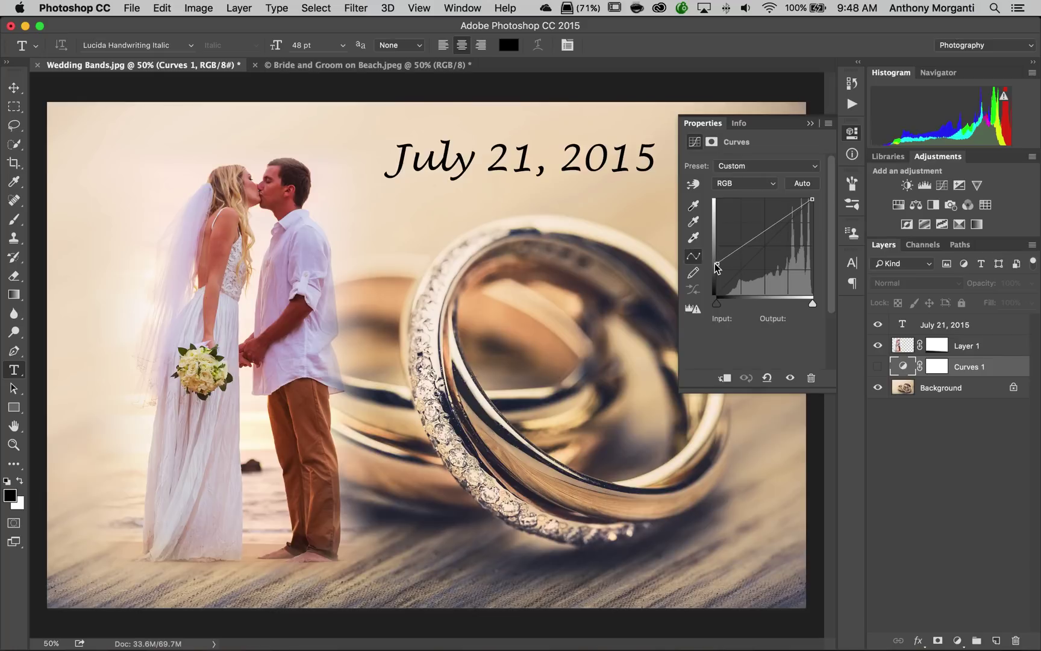
drag(714, 262, 714, 274)
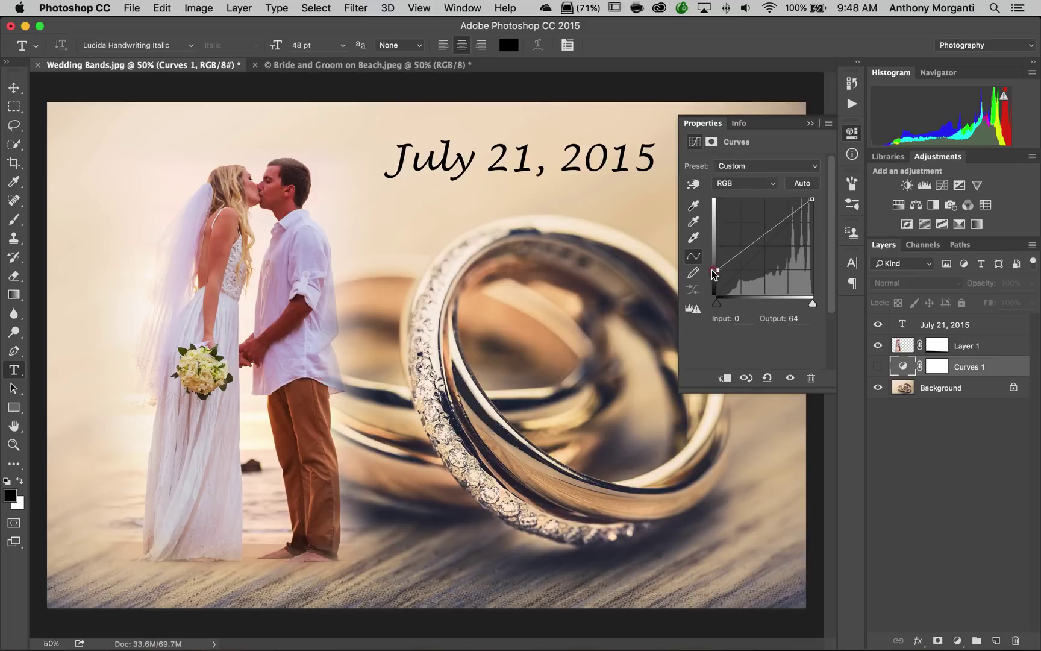
click(876, 366)
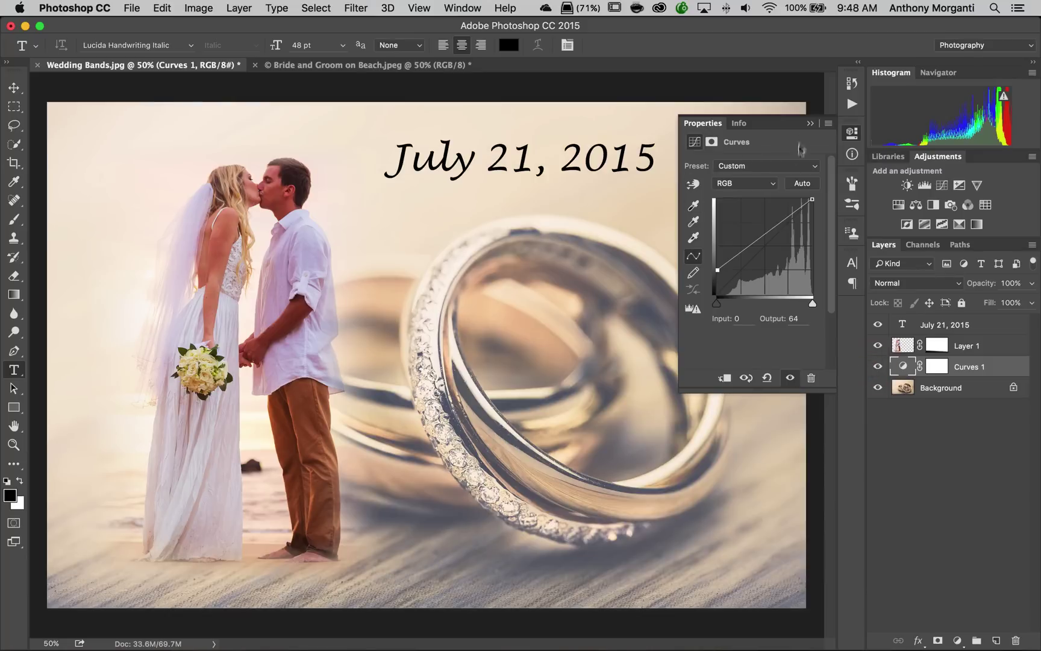
click(810, 124)
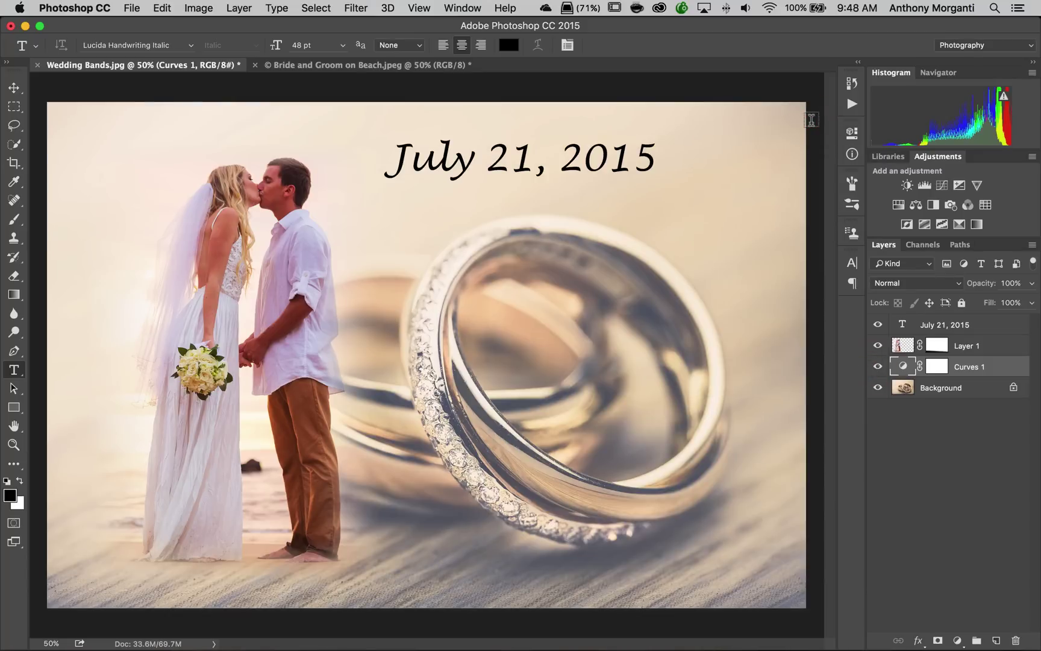